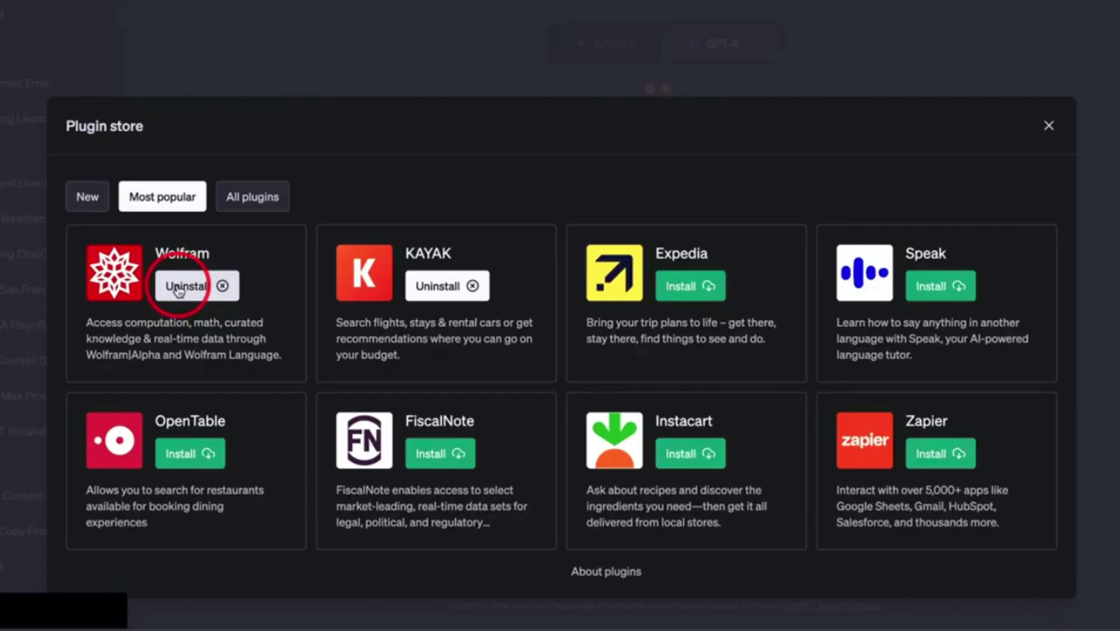
- Uninstall the KAYAK plugin from the Plugin store
{"action": "left_click", "coordinate": [442, 288]}
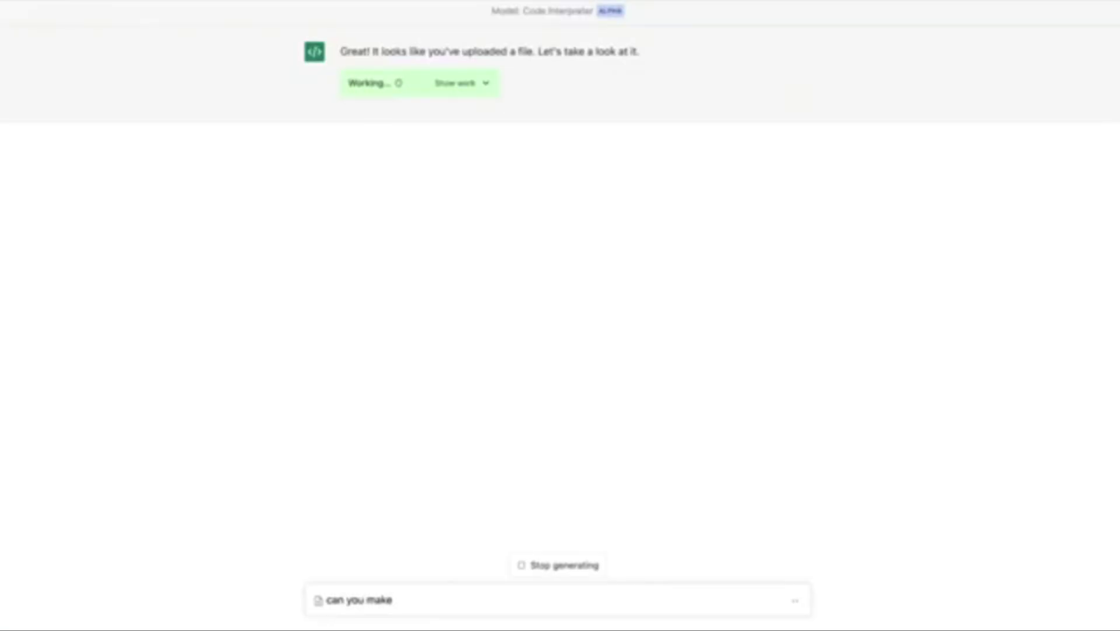
- Finish and send the prompt 'can you make it 4x smaller?' for the neon Python icon
{"action": "type", "text": "4x smaller?"}
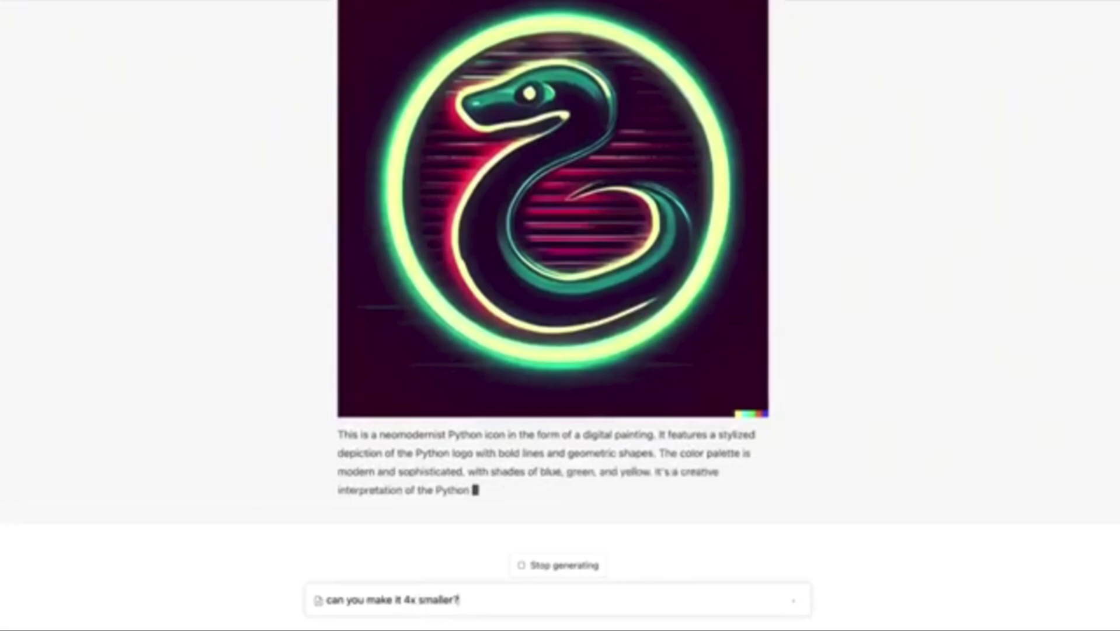
{"action": "key", "text": "Return"}
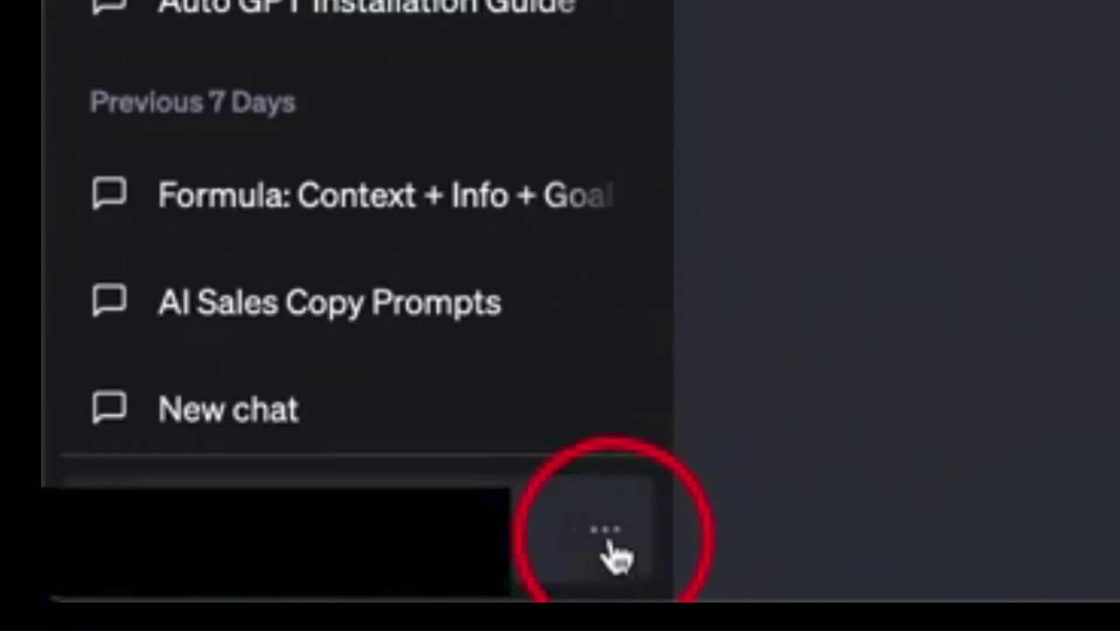
- Enable Browsing for GPT-4 through Settings > Beta features and the GPT-4 mode dropdown
{"action": "left_click", "coordinate": [608, 540]}
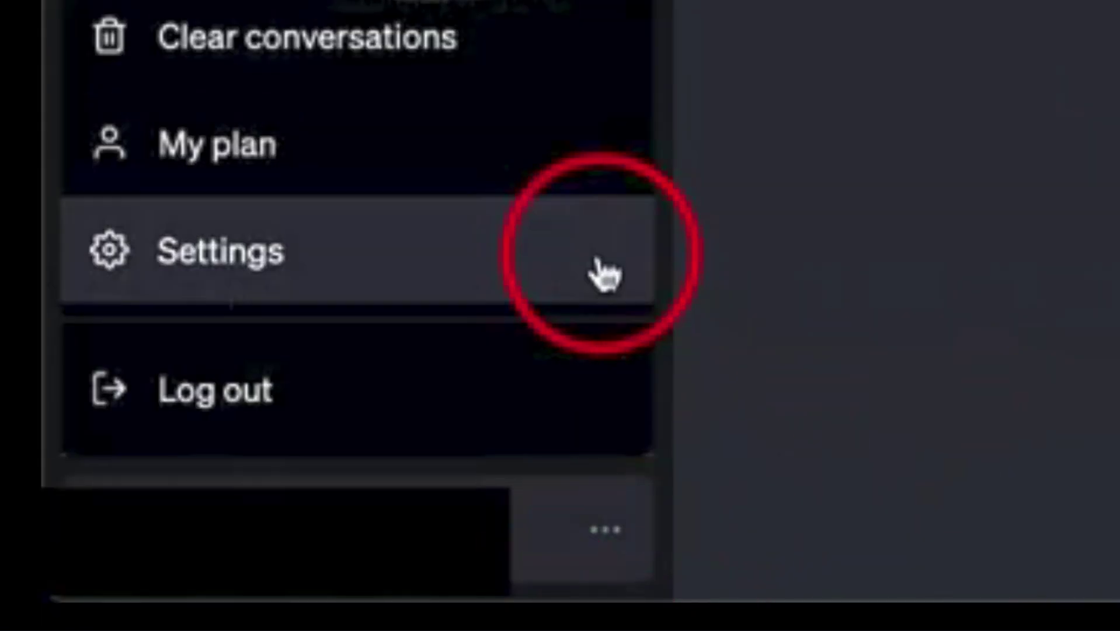
{"action": "left_click", "coordinate": [587, 270]}
{"action": "left_click", "coordinate": [237, 261]}
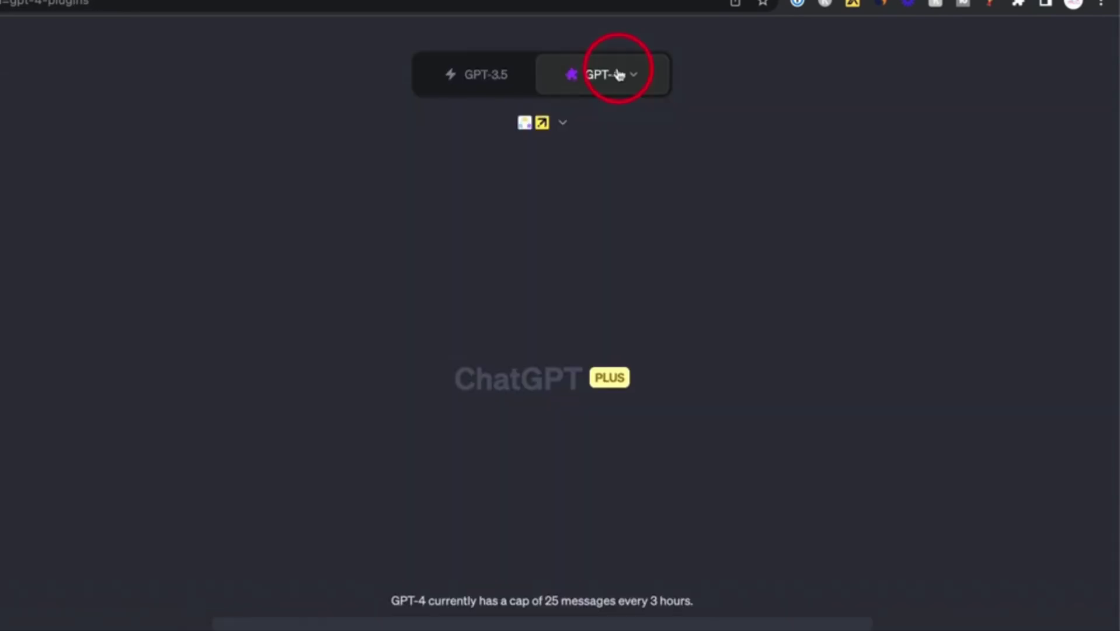
{"action": "mouse_move", "coordinate": [620, 73]}
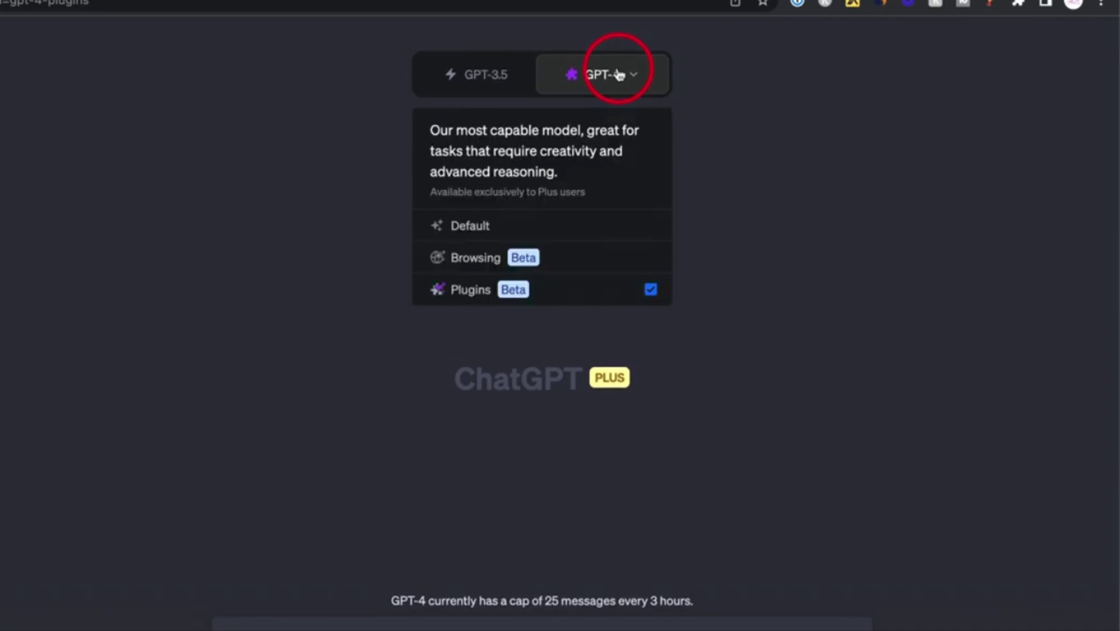
{"action": "left_click", "coordinate": [546, 257]}
{"action": "left_click", "coordinate": [491, 261]}
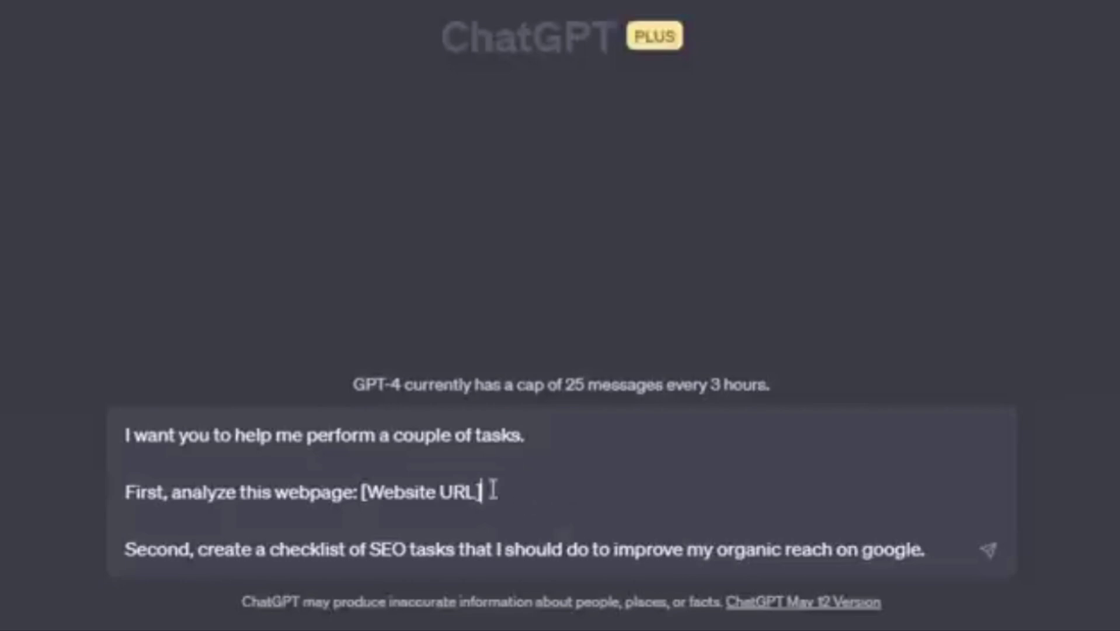
- Select the [Website URL] placeholder in the drafted SEO prompt
{"action": "left_click_drag", "start_coordinate": [493, 489], "coordinate": [390, 495]}
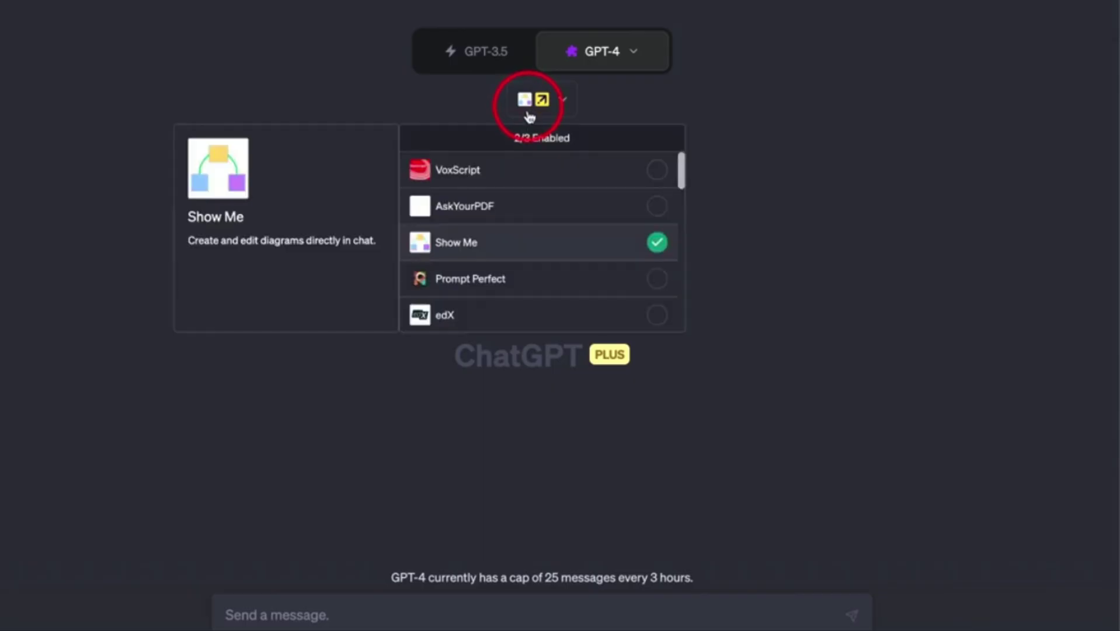
- Scroll the plugins list and open the Plugin store to browse its catalogue
{"action": "scroll", "coordinate": [533, 288], "scroll_direction": "down", "scroll_amount": 5}
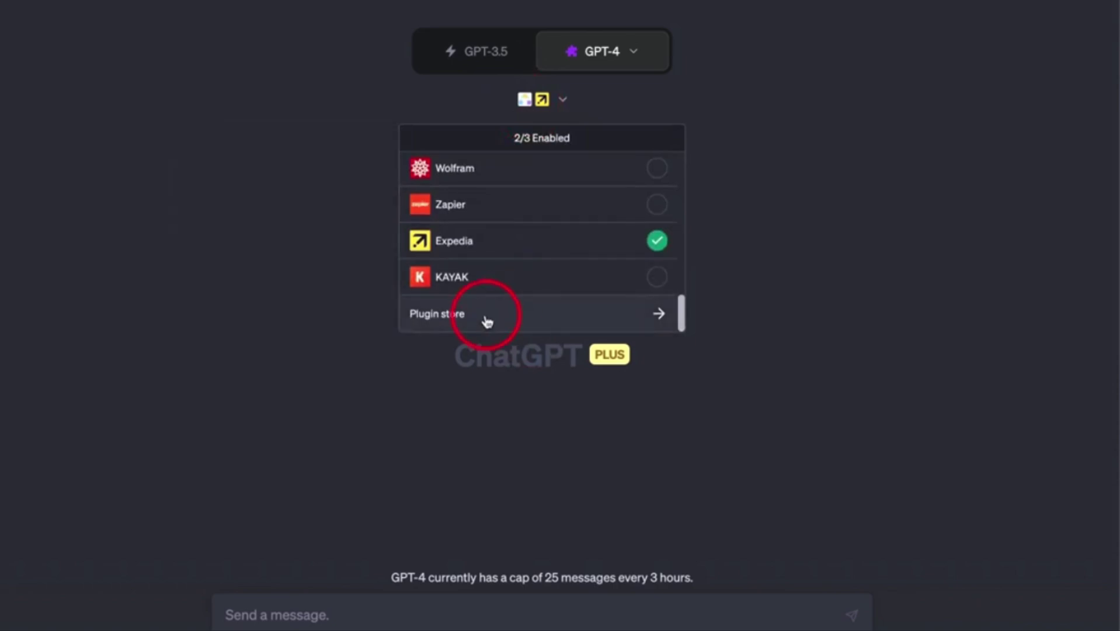
{"action": "left_click", "coordinate": [484, 316]}
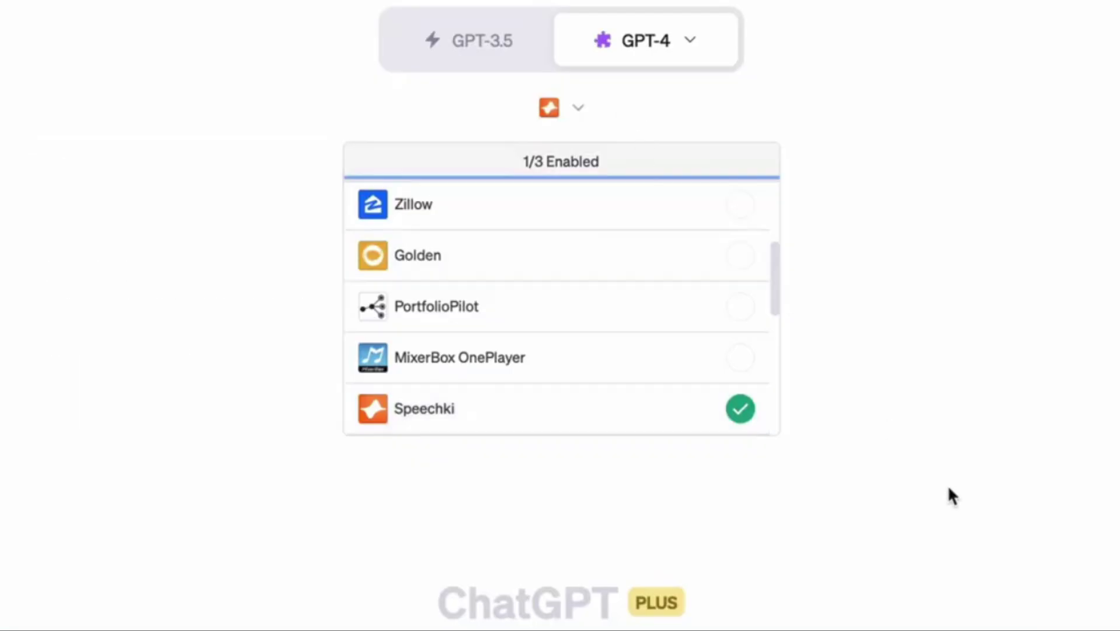
{"action": "left_click", "coordinate": [949, 491]}
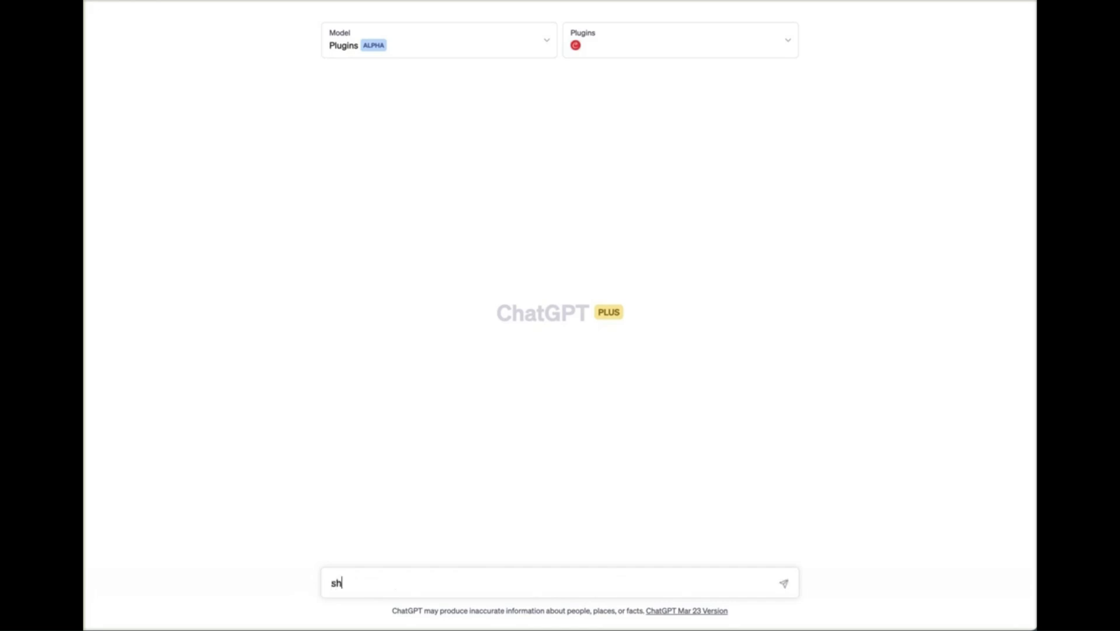
- Complete and send the prompt 'shein coupon' to the Plugins model
{"action": "type", "text": "coupon"}
{"action": "key", "text": "Return"}
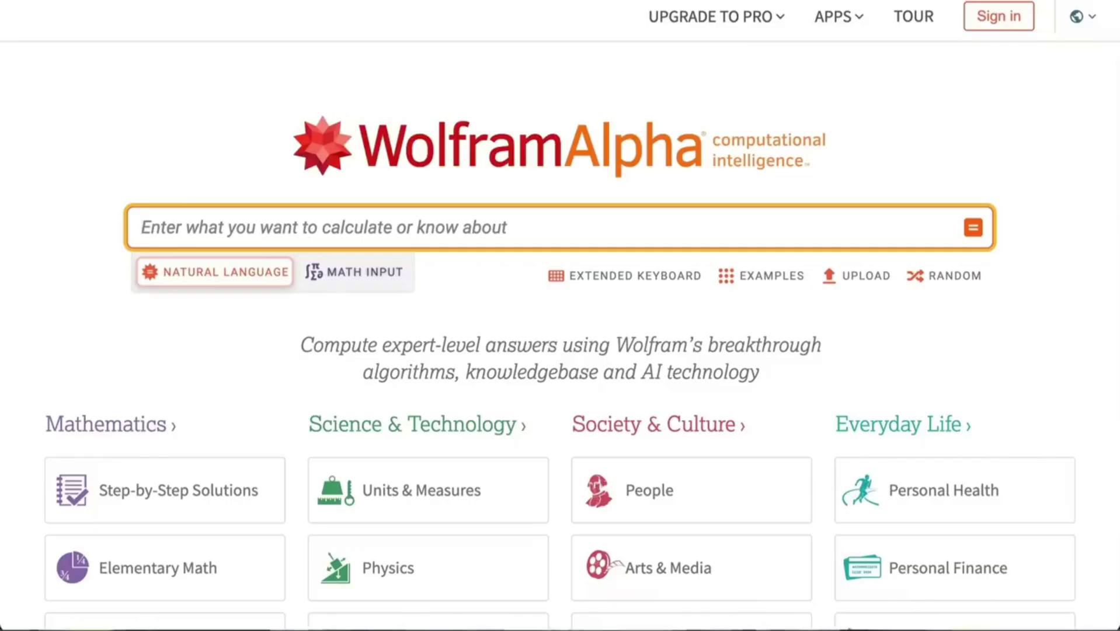
{"action": "scroll", "coordinate": [560, 316], "scroll_direction": "down", "scroll_amount": 2}
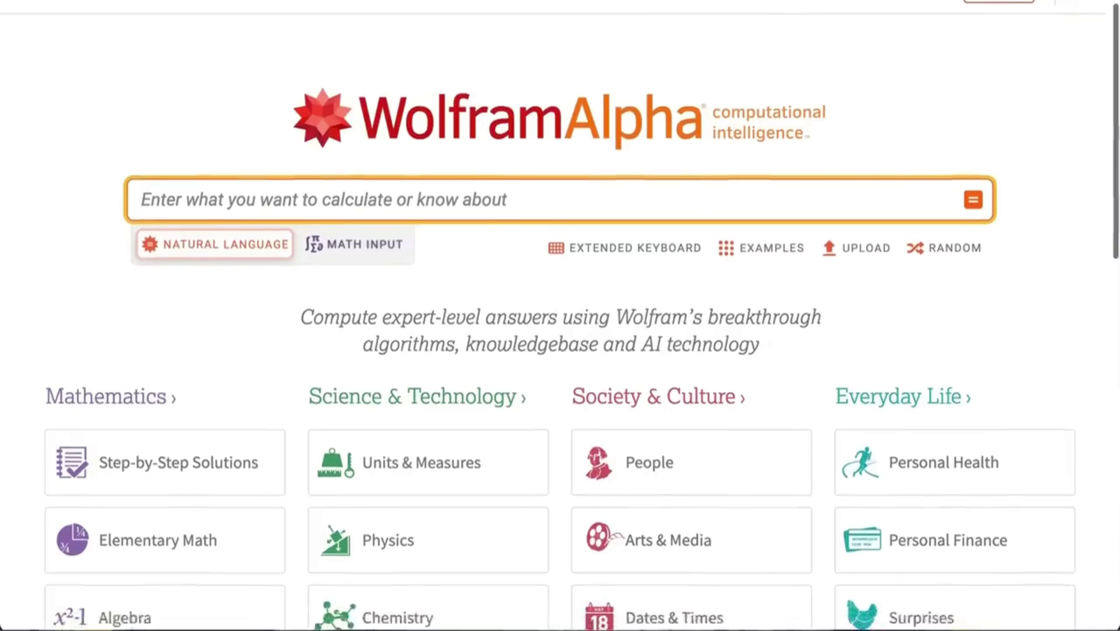
{"action": "scroll", "coordinate": [560, 315], "scroll_direction": "down", "scroll_amount": 3}
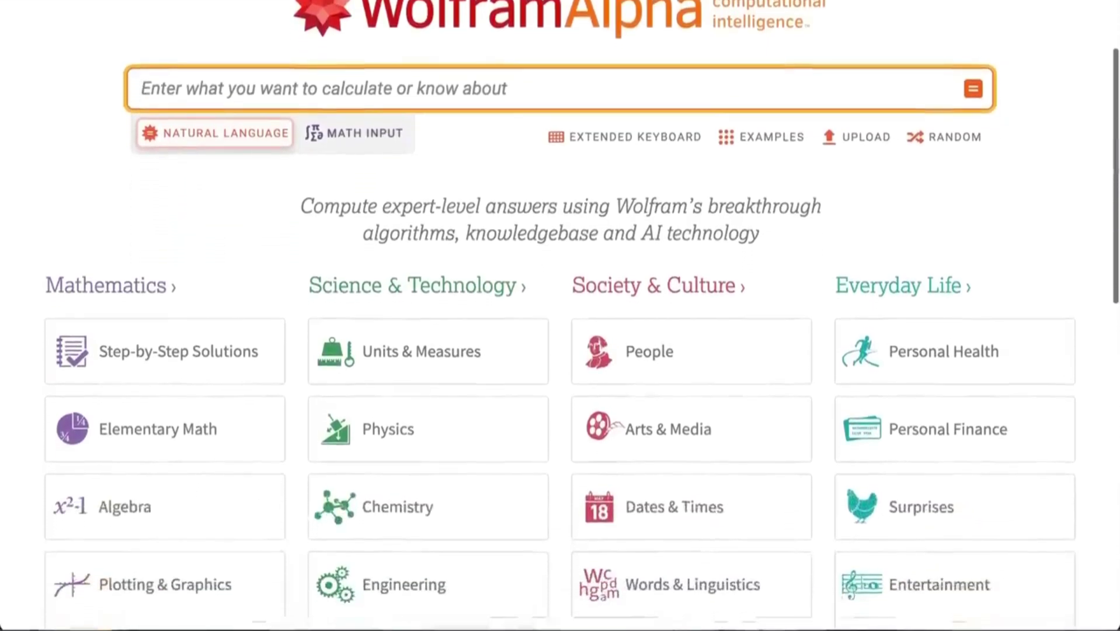
{"action": "scroll", "coordinate": [560, 316], "scroll_direction": "down", "scroll_amount": 3}
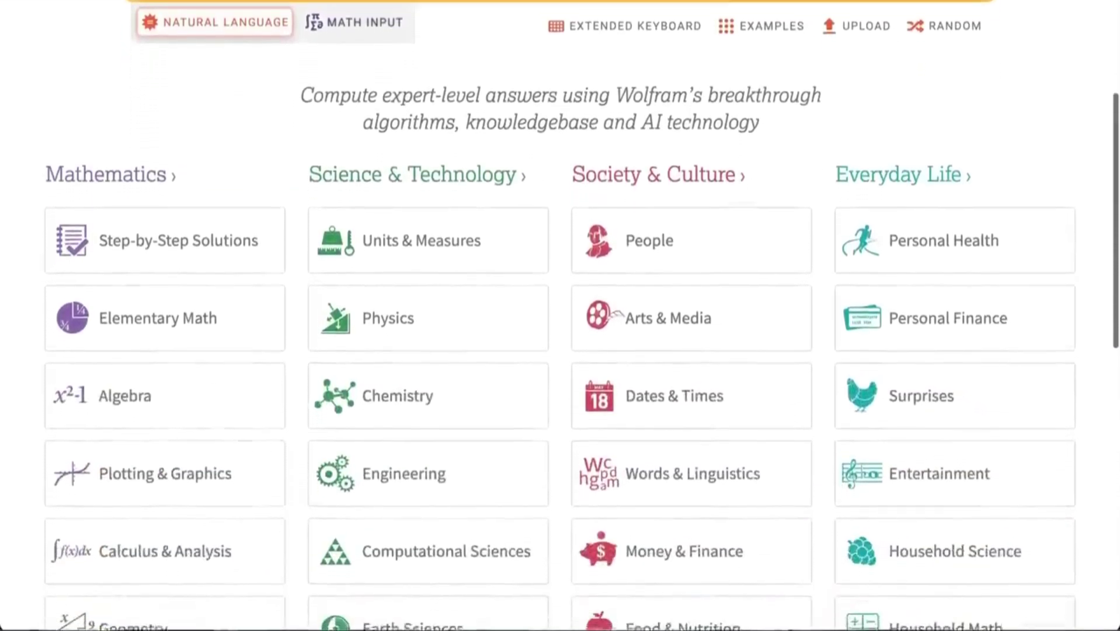
{"action": "scroll", "coordinate": [560, 315], "scroll_direction": "down", "scroll_amount": 3}
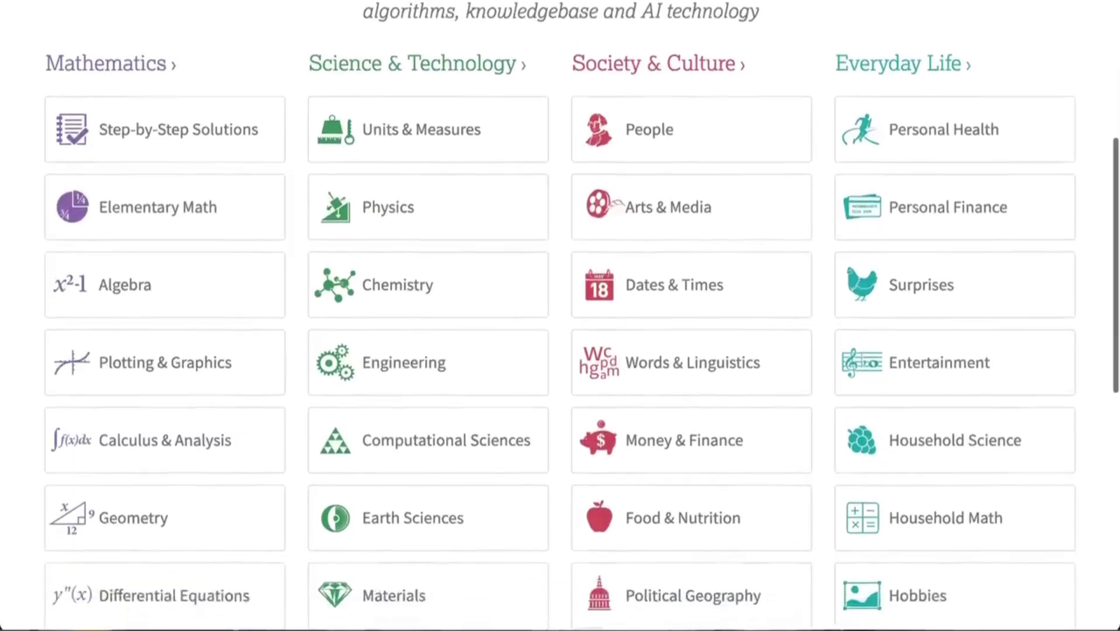
{"action": "scroll", "coordinate": [560, 315], "scroll_direction": "down", "scroll_amount": 1}
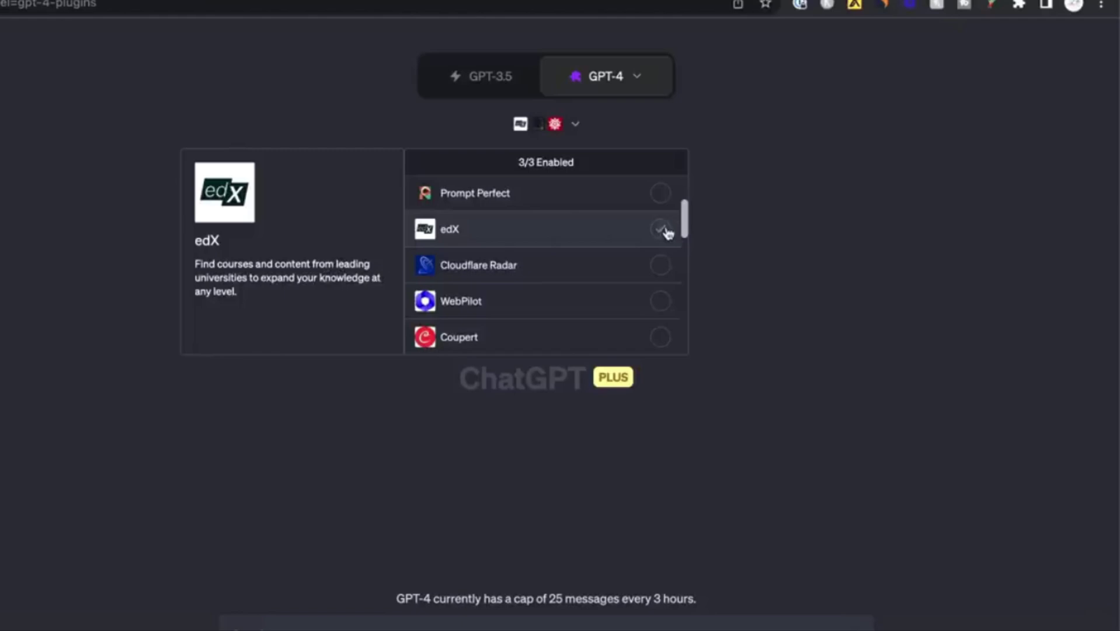
- Dismiss the GPT-4 plugin dropdown with three plugins enabled
{"action": "left_click", "coordinate": [783, 261]}
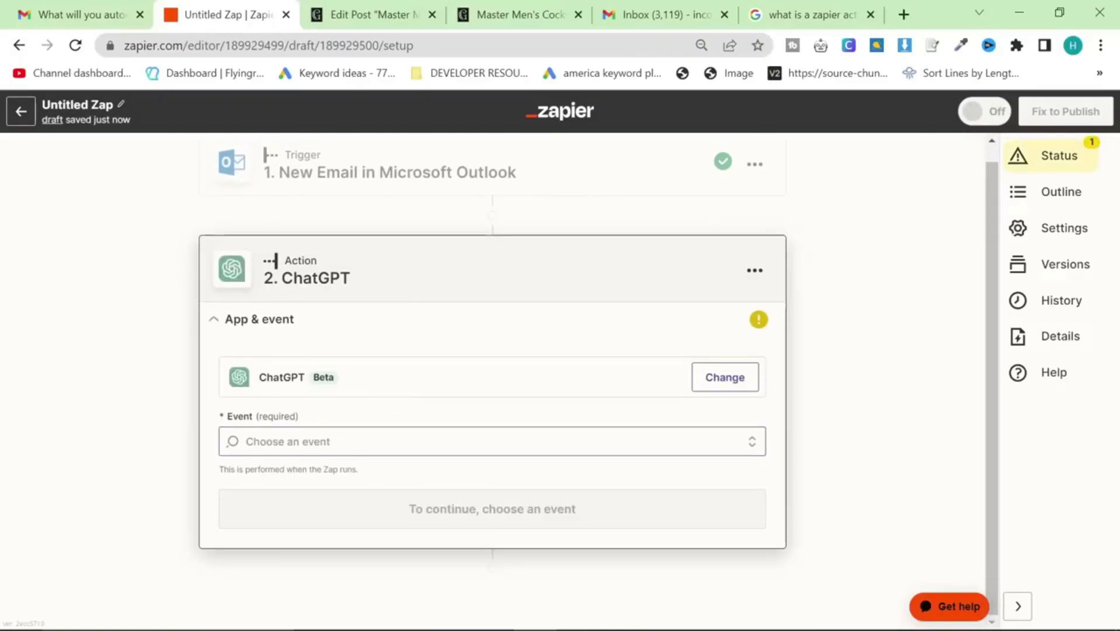
- Choose the Conversation event for the Zapier ChatGPT step, confirm the connected account, and test it
{"action": "left_click", "coordinate": [350, 442]}
{"action": "left_click", "coordinate": [345, 508]}
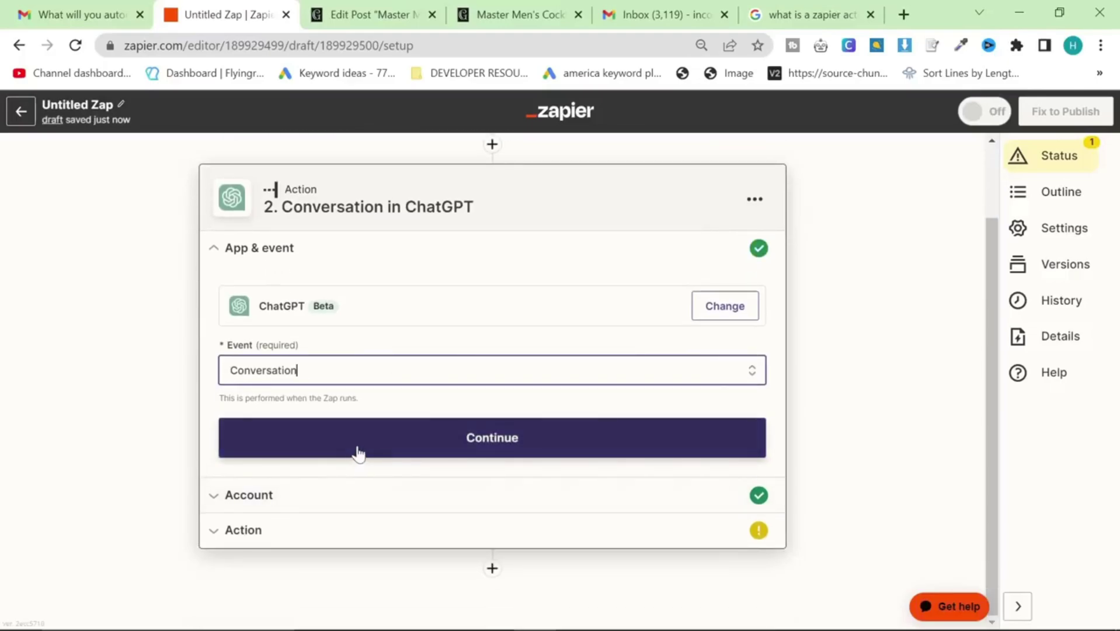
{"action": "left_click", "coordinate": [359, 453]}
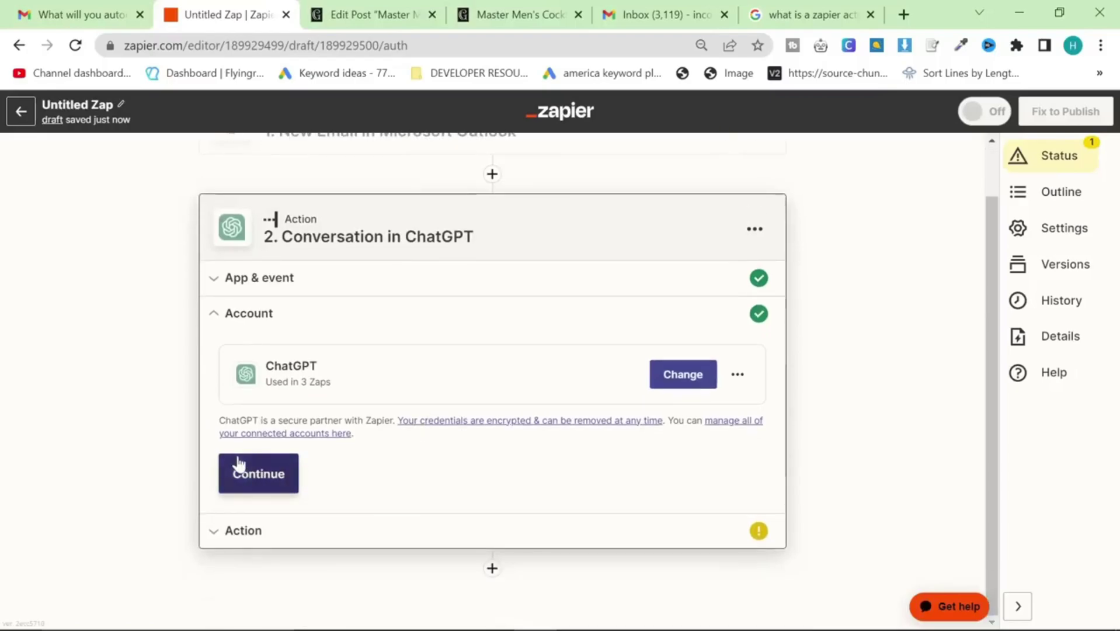
{"action": "left_click", "coordinate": [253, 476]}
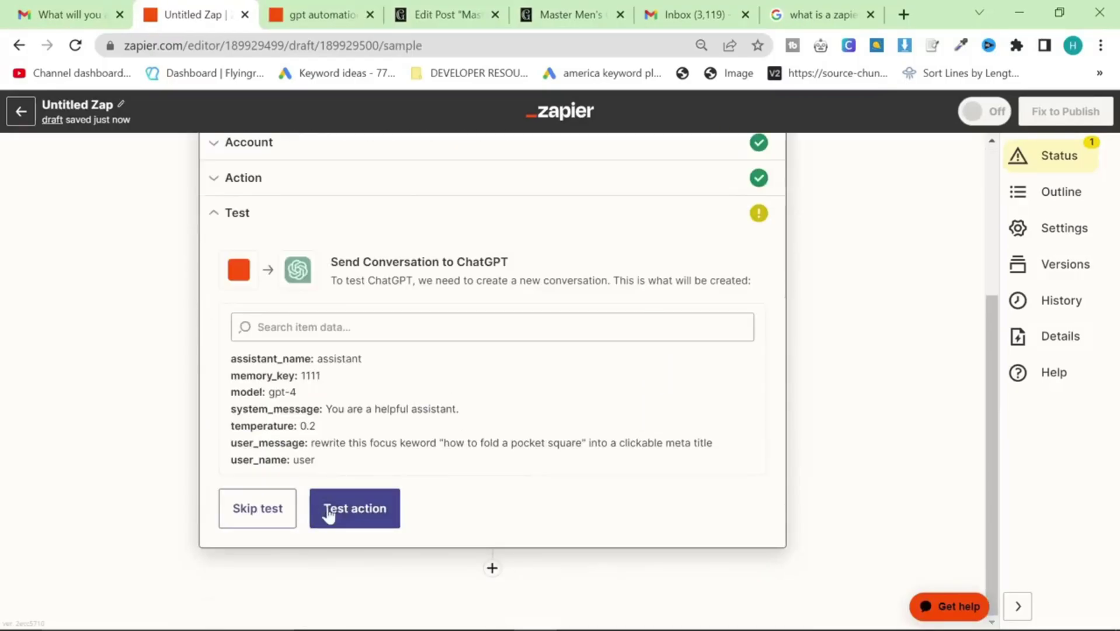
{"action": "left_click", "coordinate": [325, 512]}
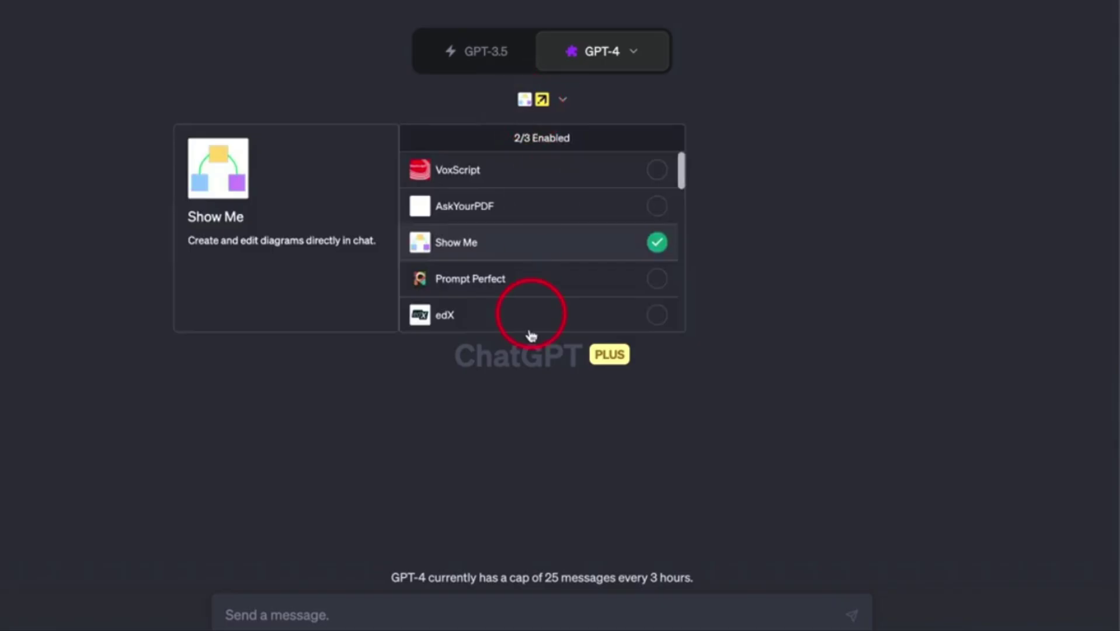
- Scroll to the bottom of the installed plugins list and open the Plugin store
{"action": "scroll", "coordinate": [533, 287], "scroll_direction": "down", "scroll_amount": 5}
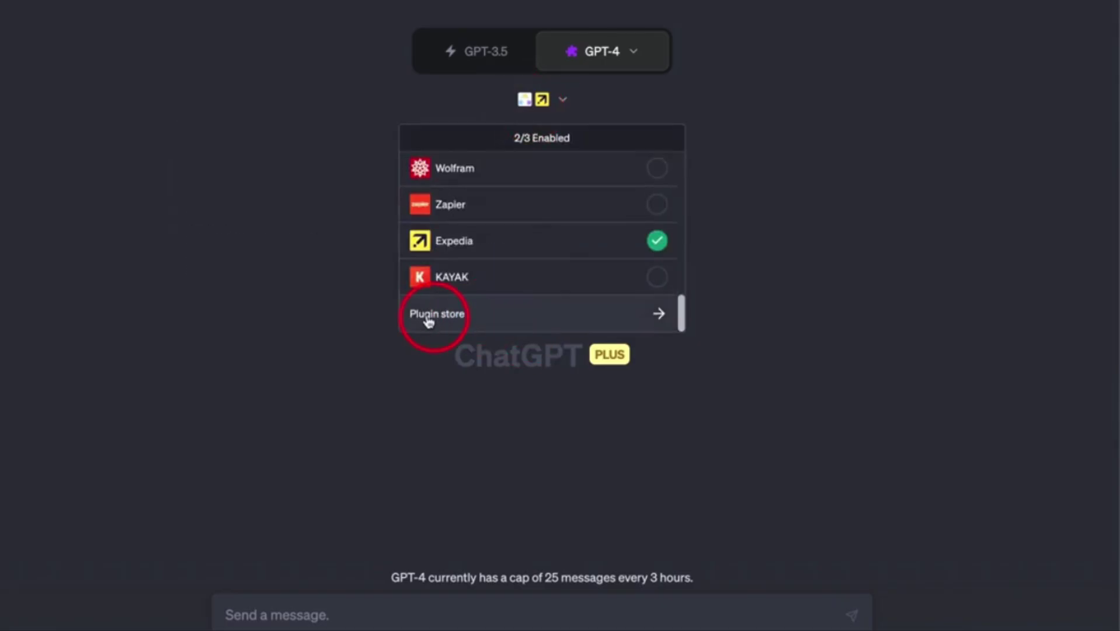
{"action": "left_click", "coordinate": [483, 313]}
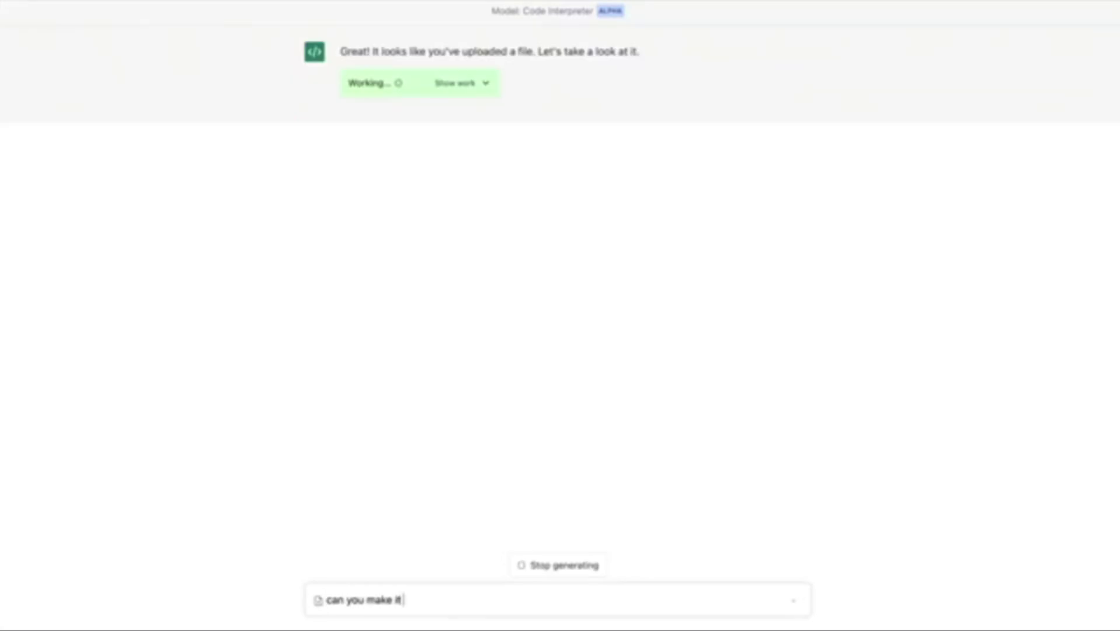
- Send 'can you make it 4x smaller?' and then 'can you turn it grayscale?' for the icon
{"action": "type", "text": "4x smaller?"}
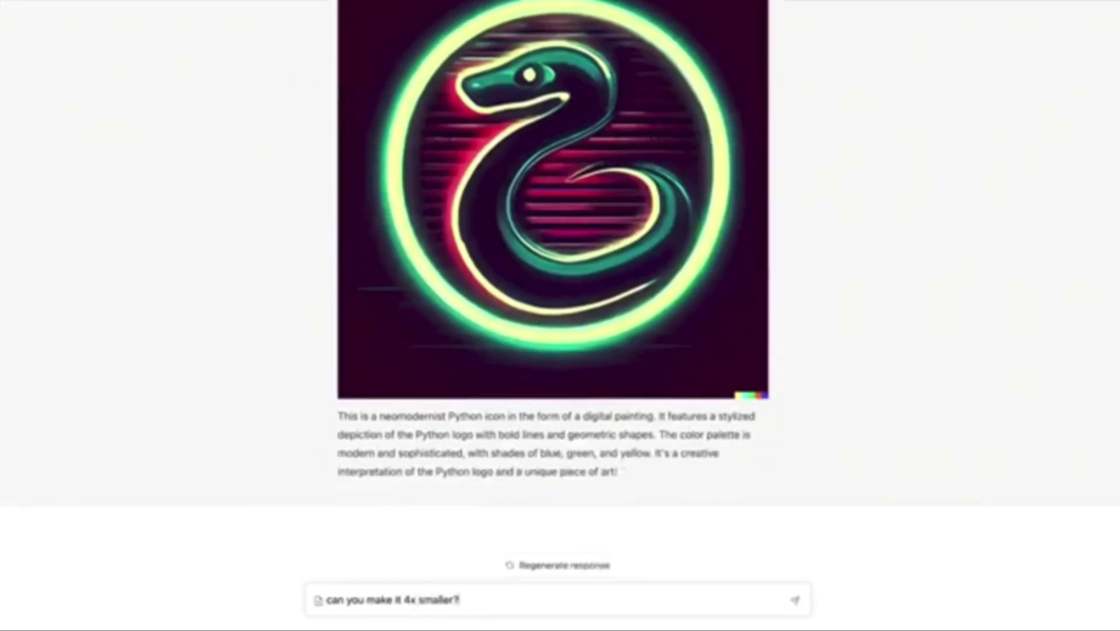
{"action": "key", "text": "Return"}
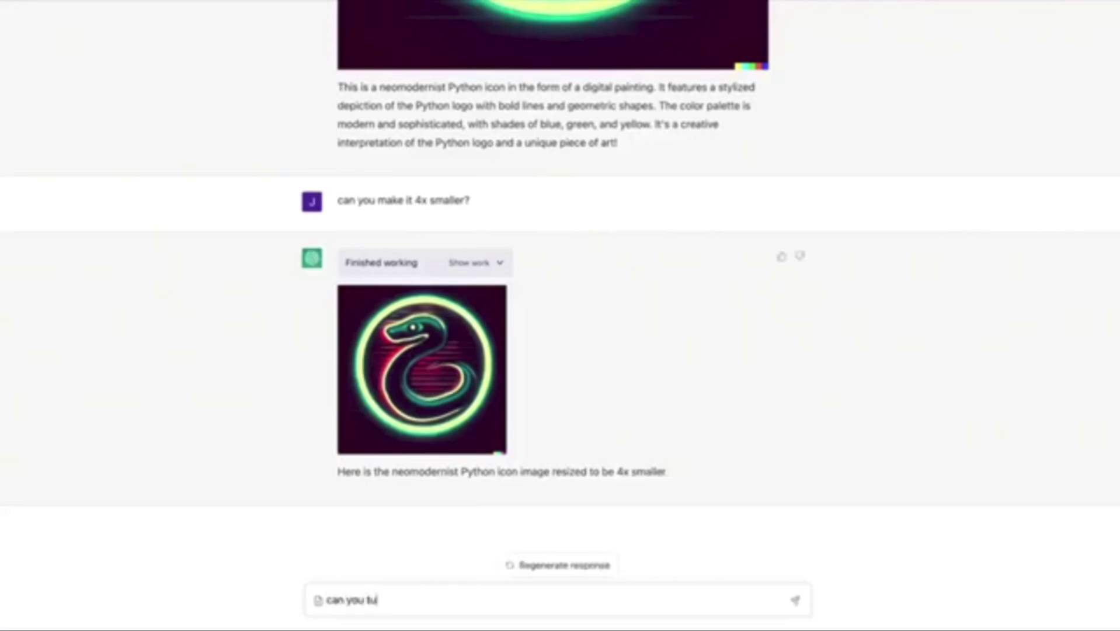
{"action": "type", "text": "can you turn it grayscale?"}
{"action": "key", "text": "Return"}
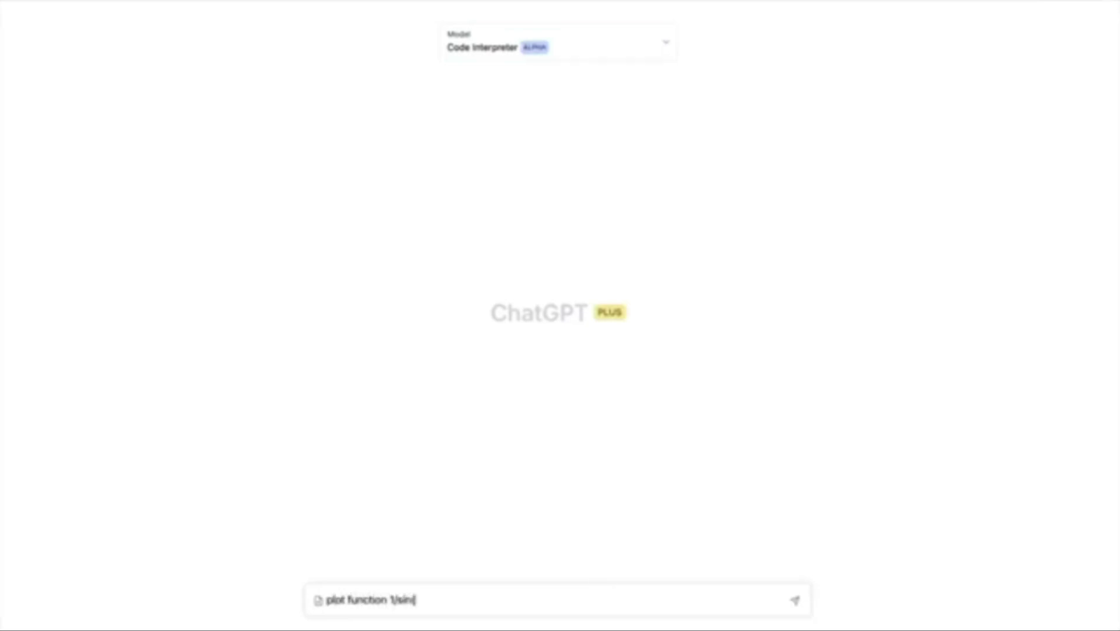
- Send the 'plot function 1/sin(x)' request, then ask for an aggregated loudness-vs-year plot
{"action": "key", "text": "Return"}
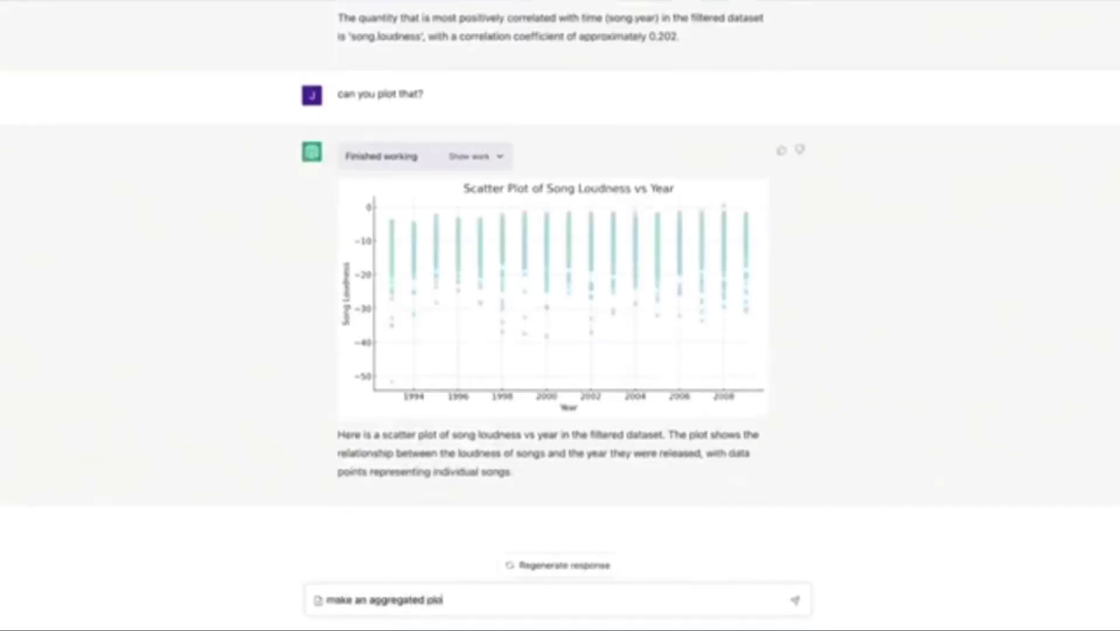
{"action": "type", "text": "t"}
{"action": "key", "text": "Return"}
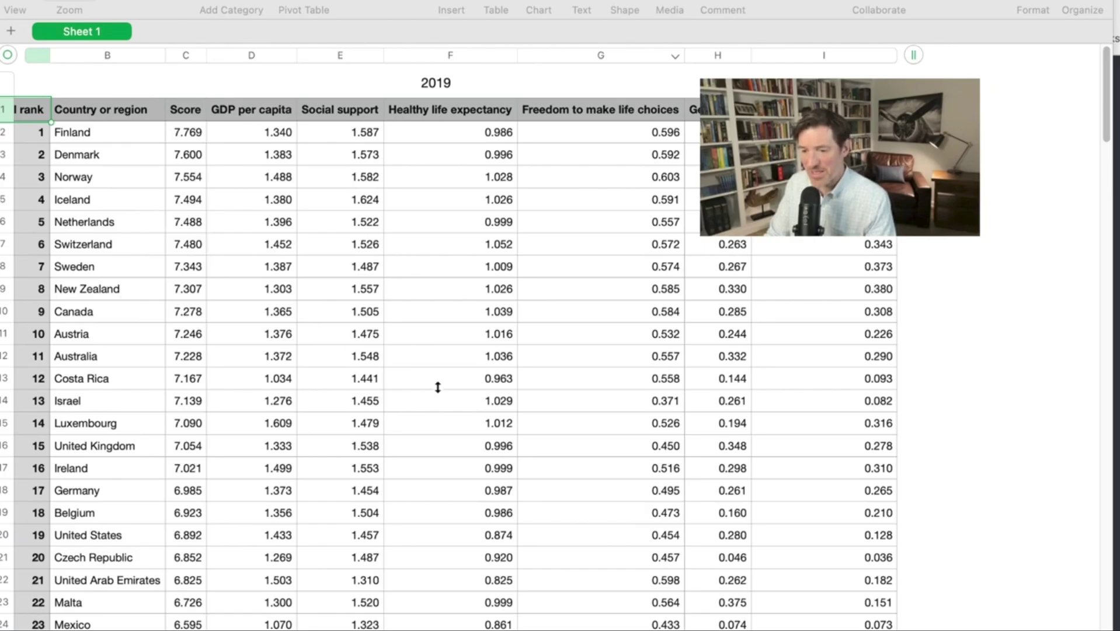
- Switch the new chat to GPT-4 with the Code Interpreter (Alpha) mode enabled
{"action": "scroll", "coordinate": [437, 387], "scroll_direction": "down", "scroll_amount": 2}
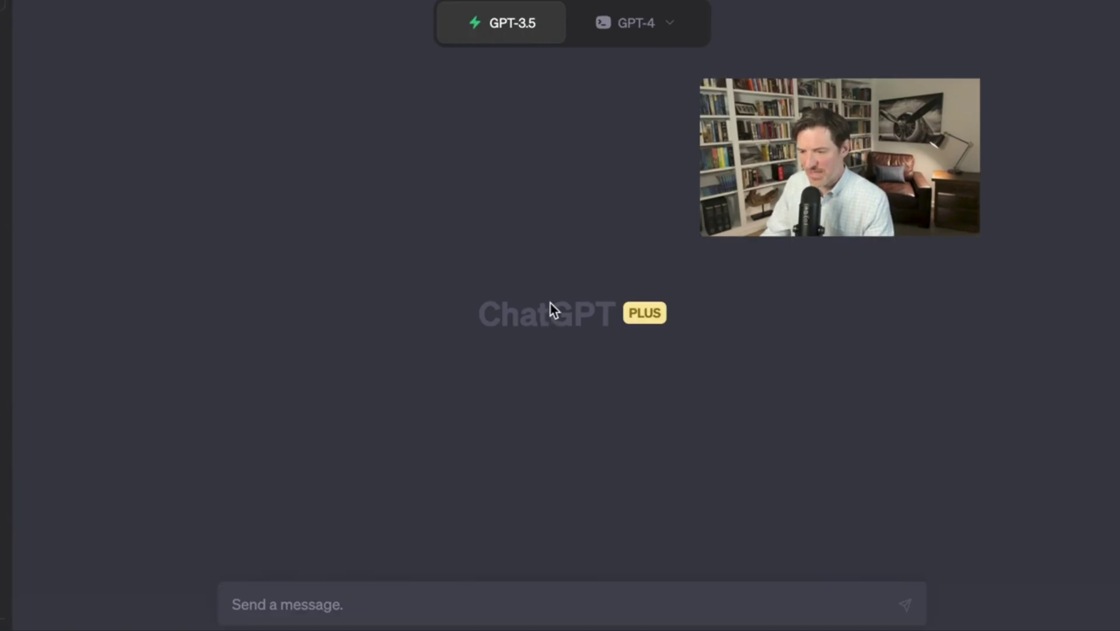
{"action": "left_click", "coordinate": [660, 31]}
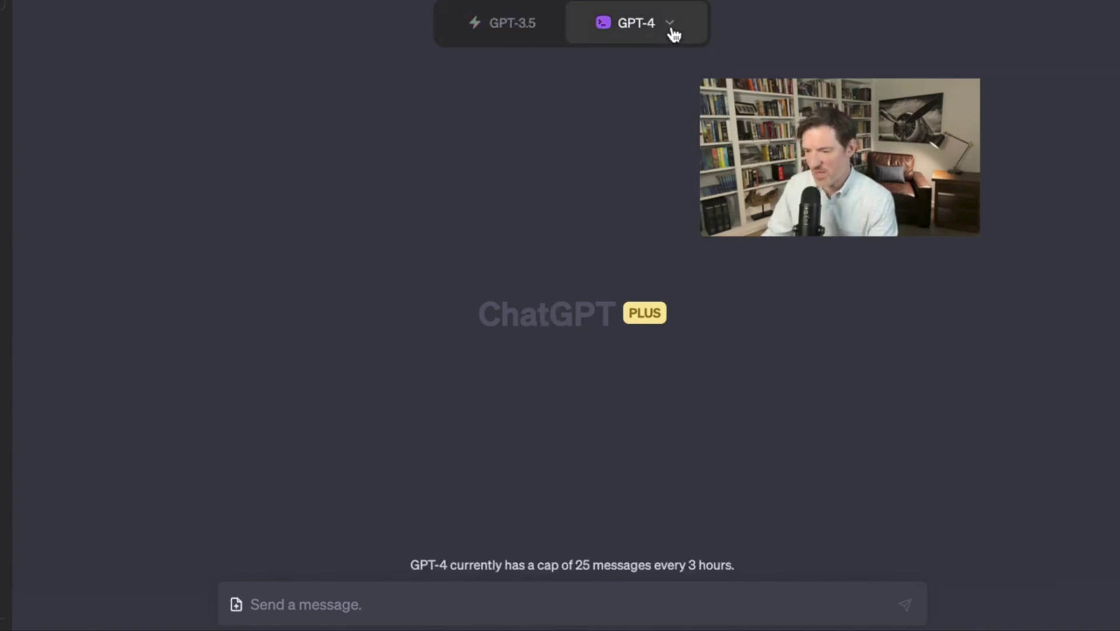
{"action": "mouse_move", "coordinate": [672, 33]}
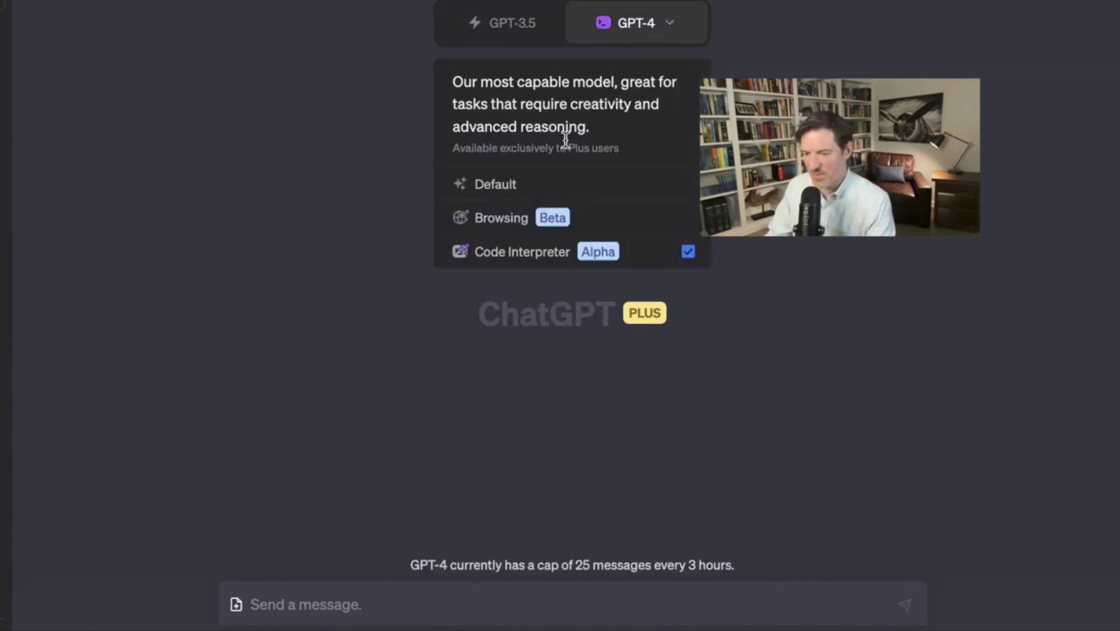
{"action": "left_click", "coordinate": [511, 219]}
{"action": "left_click", "coordinate": [512, 257]}
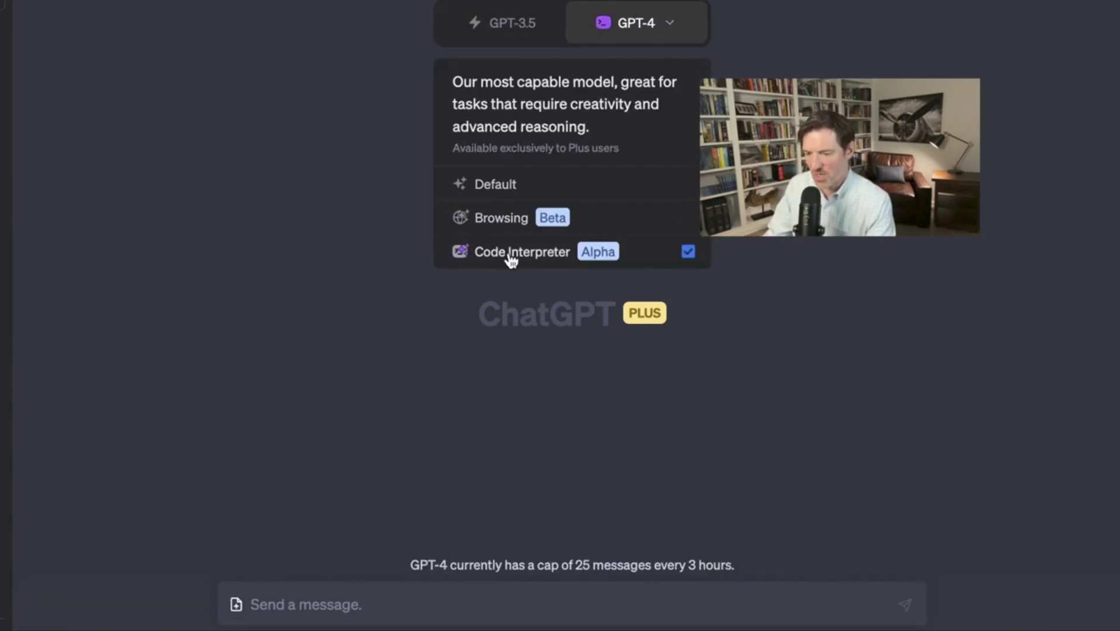
{"action": "left_click", "coordinate": [512, 257]}
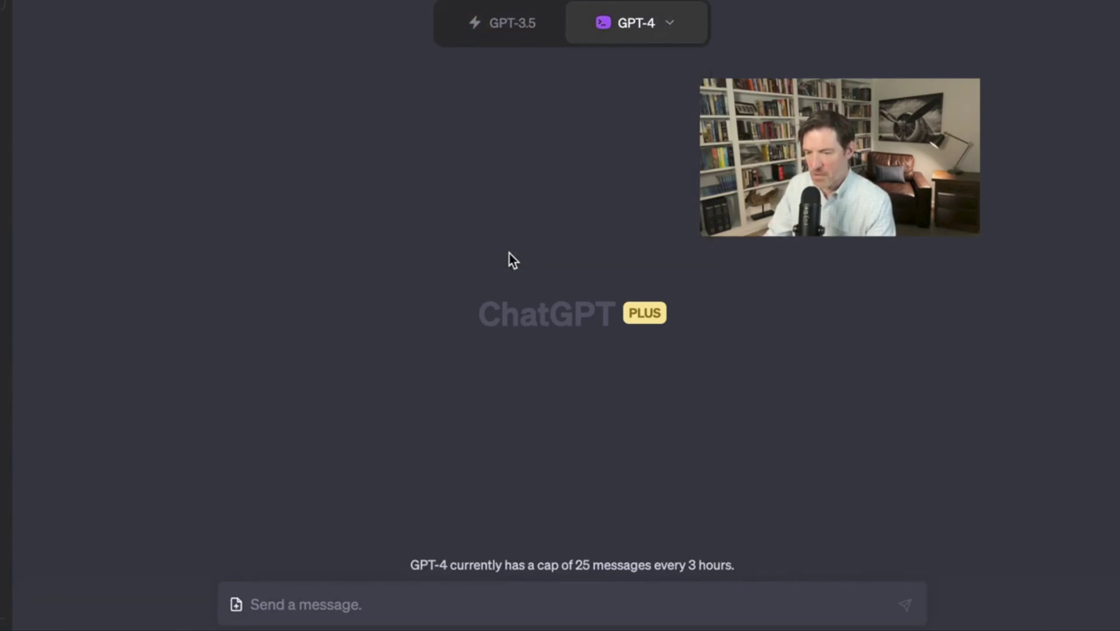
- Upload 2019.csv from YouTube > Episode 3 > Data sets > happiness data set, then draft a request for interesting findings
{"action": "left_click", "coordinate": [237, 605]}
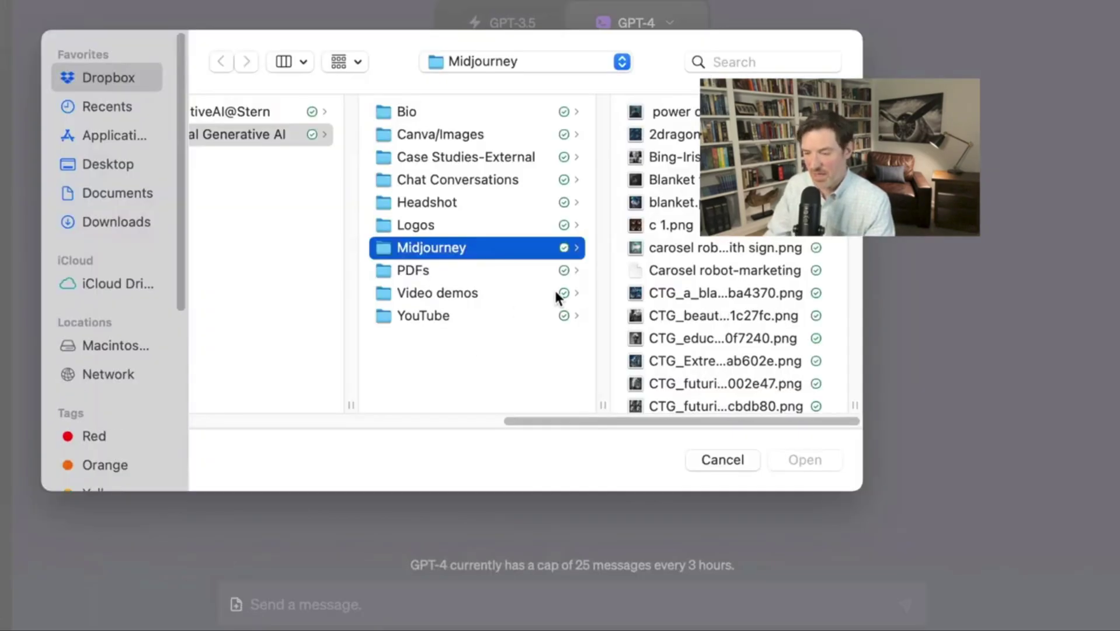
{"action": "left_click", "coordinate": [489, 319]}
{"action": "left_click", "coordinate": [673, 156]}
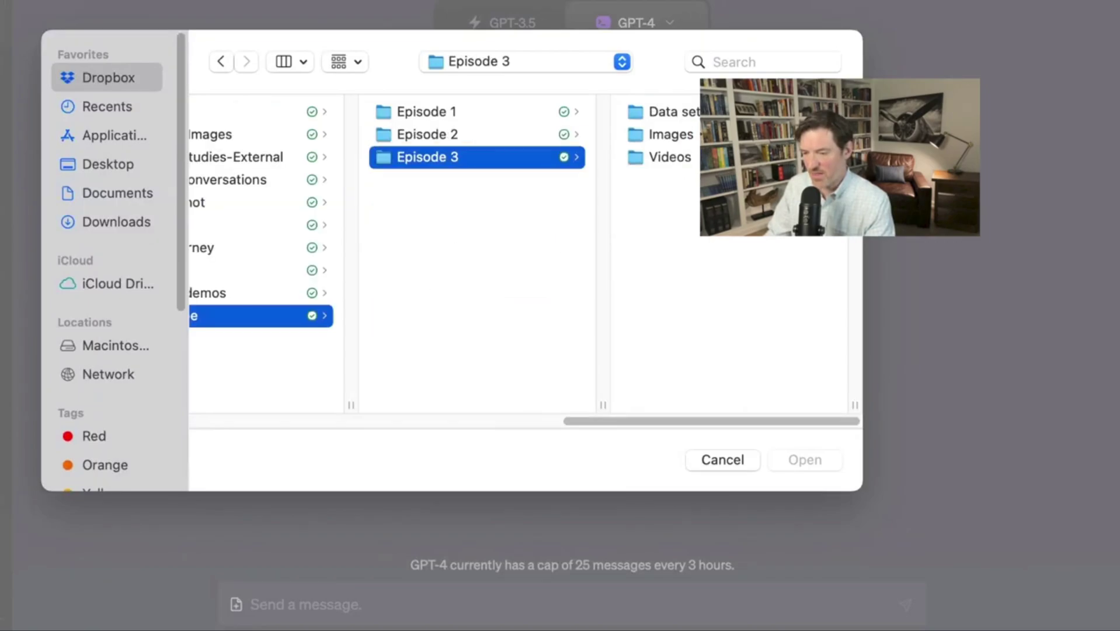
{"action": "key", "text": "Right"}
{"action": "key", "text": "Right"}
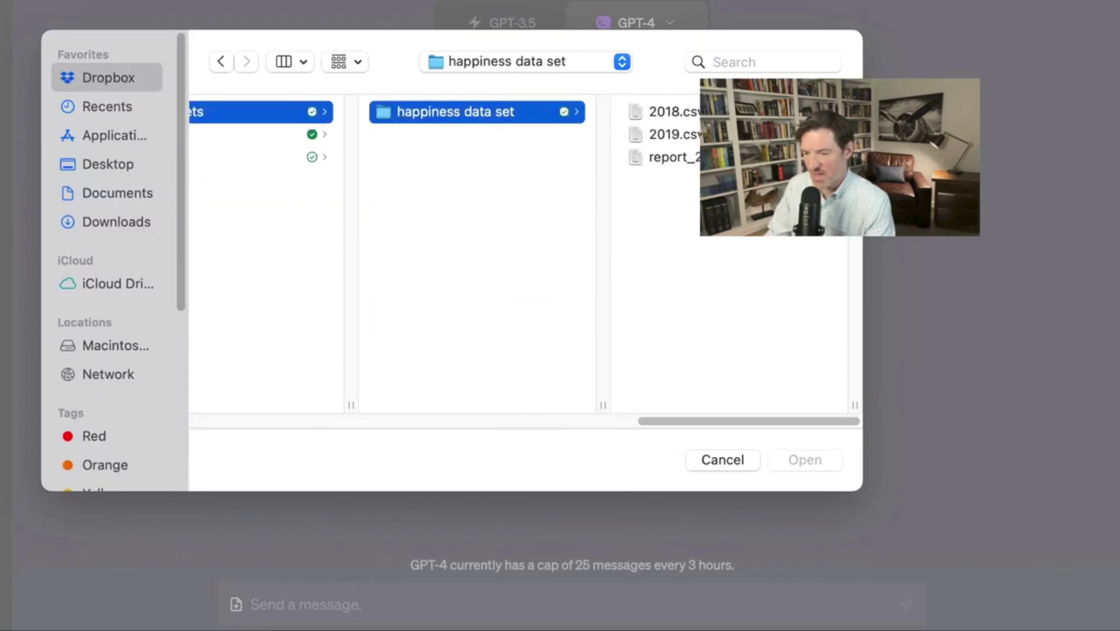
{"action": "key", "text": "Right"}
{"action": "key", "text": "Down"}
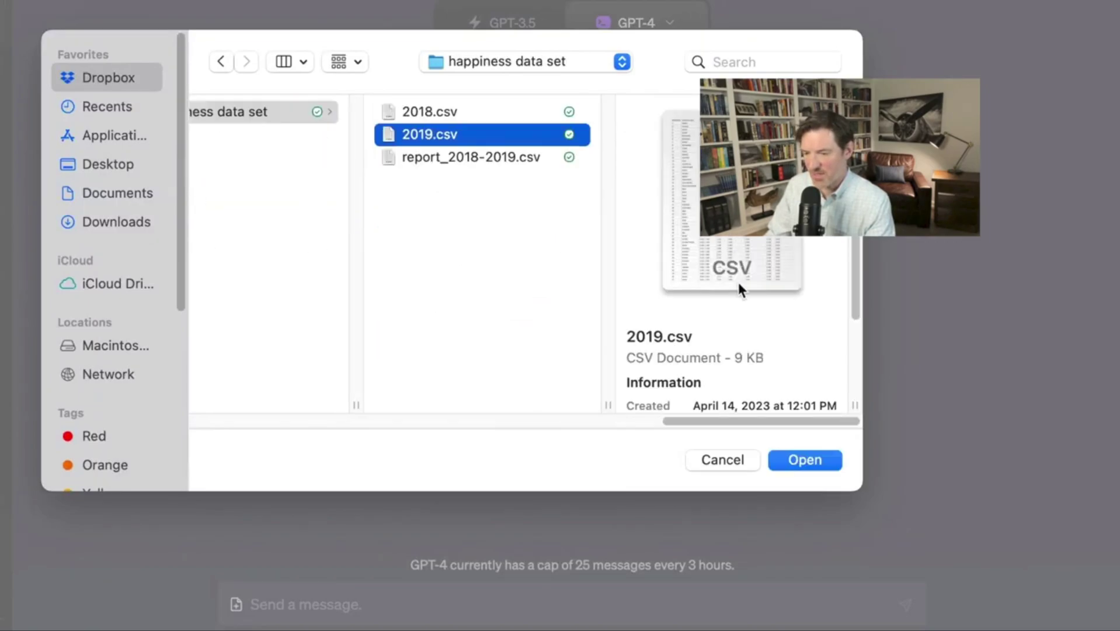
{"action": "left_click", "coordinate": [804, 459]}
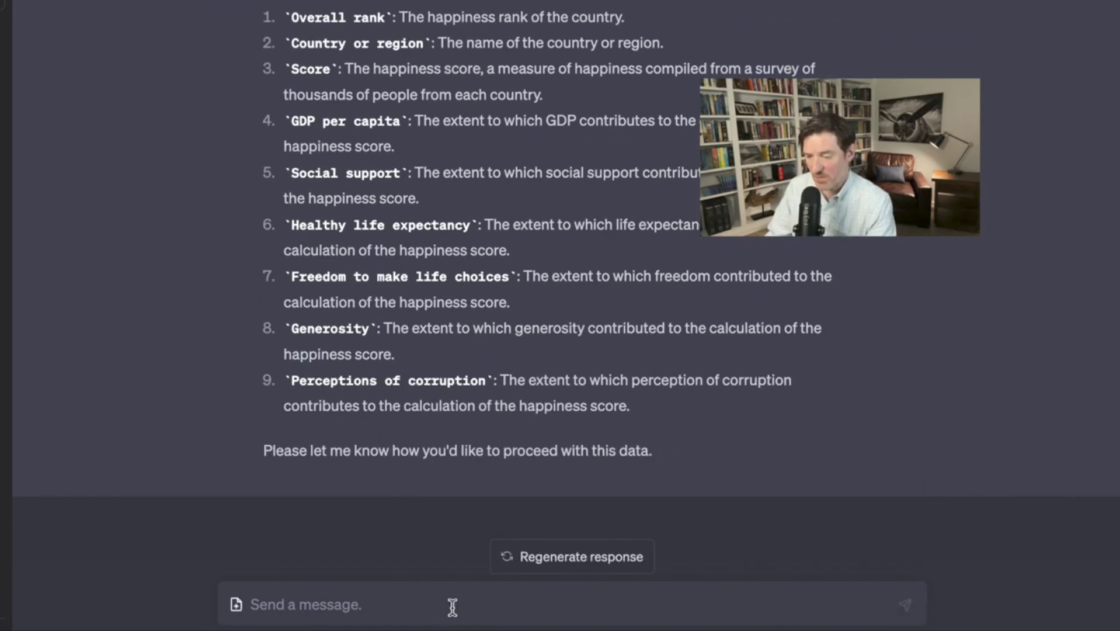
{"action": "left_click", "coordinate": [390, 598]}
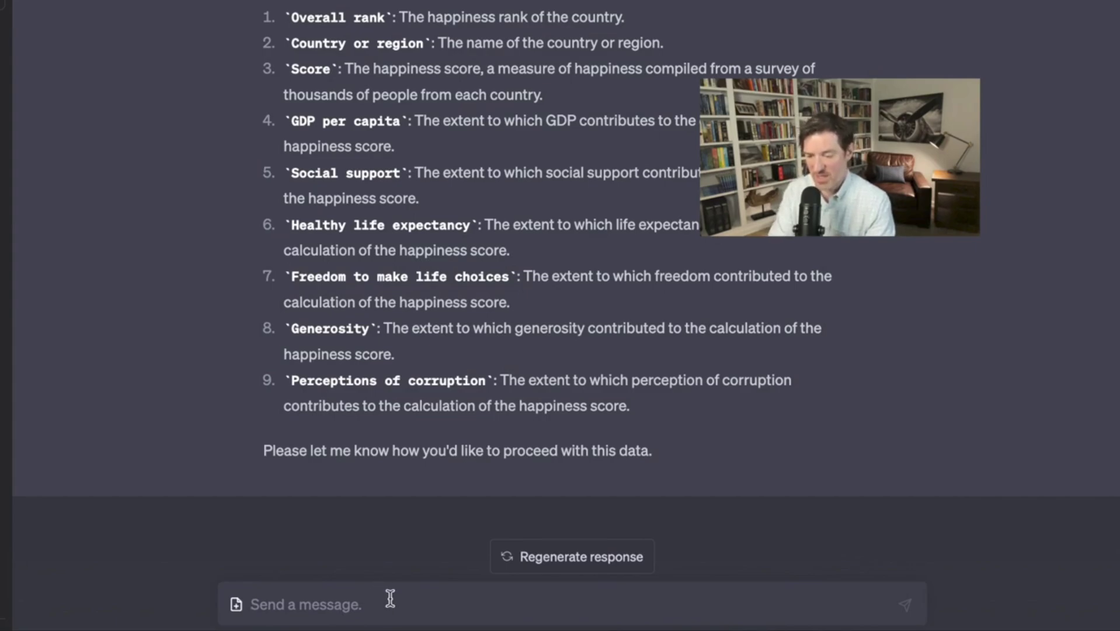
{"action": "type", "text": "Thanks - tell"}
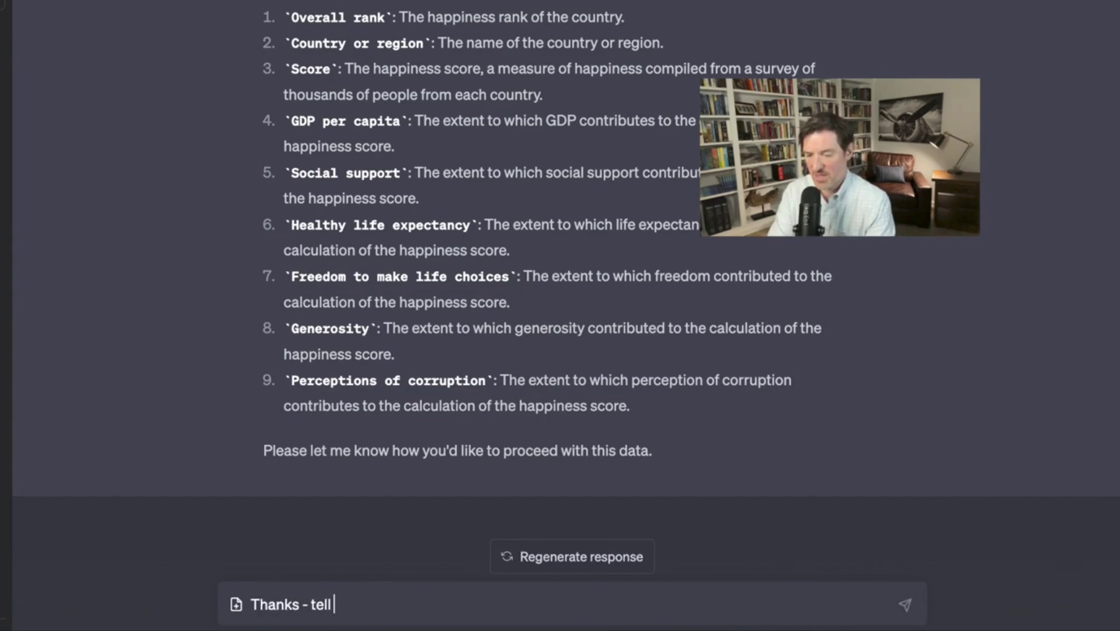
{"action": "type", "text": " me some inte"}
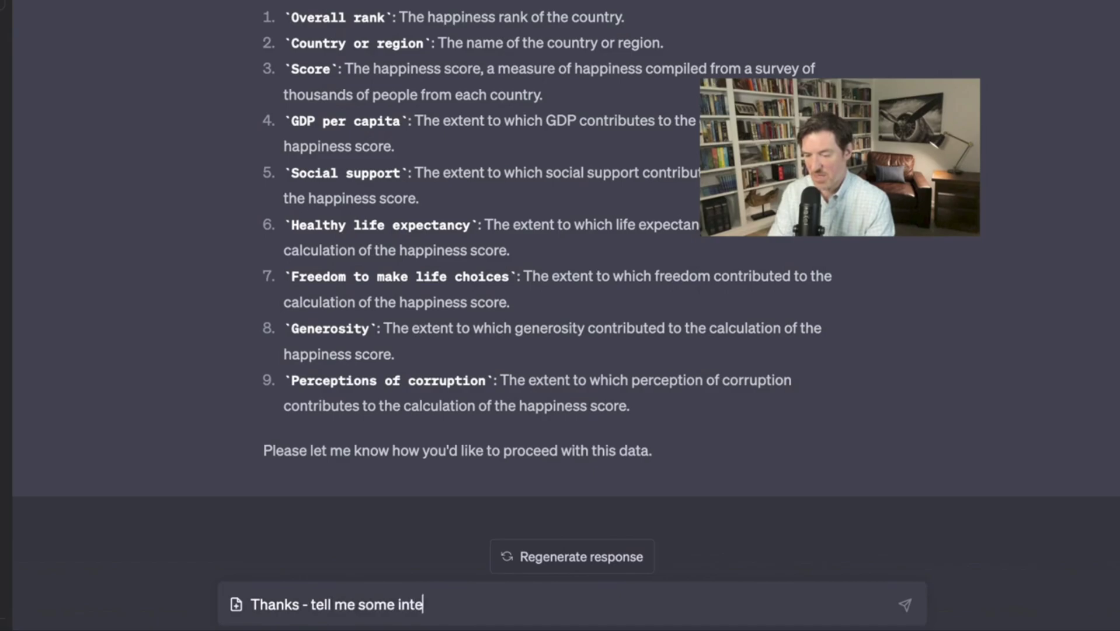
{"action": "type", "text": "resting things about "}
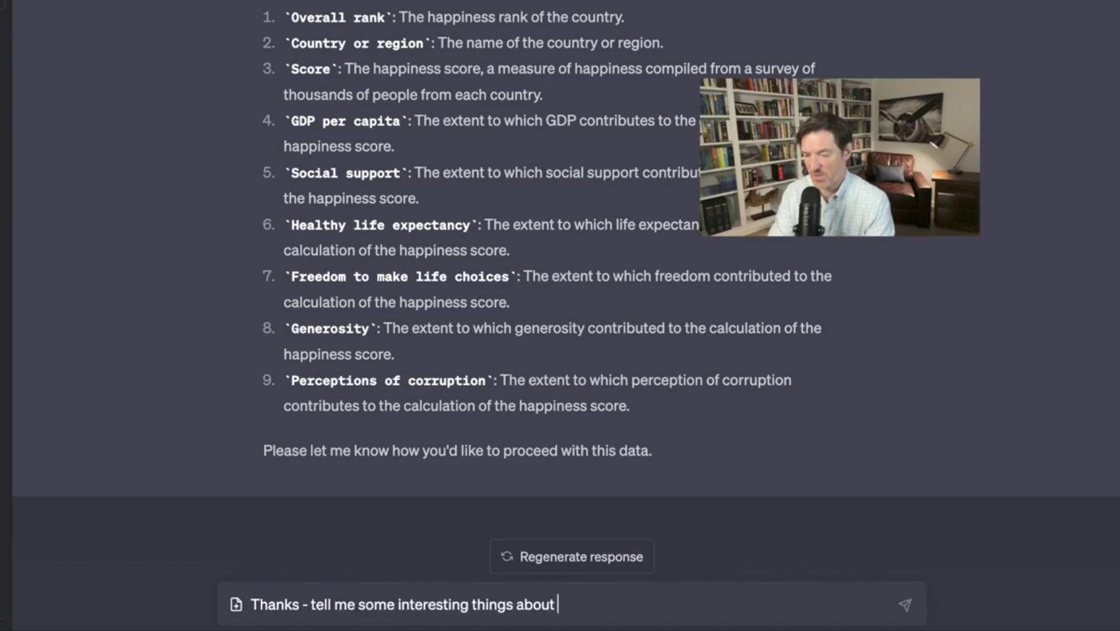
{"action": "type", "text": "what you're finding in this dat"}
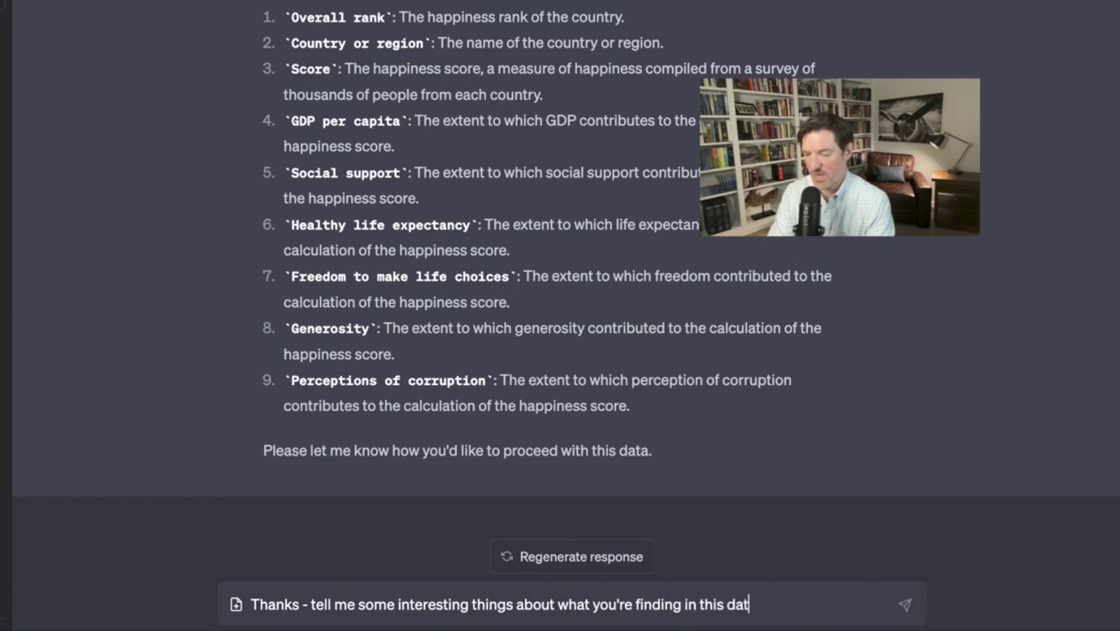
{"action": "type", "text": "aset"}
- Send the request asking for interesting things found in the happiness dataset
{"action": "key", "text": "Return"}
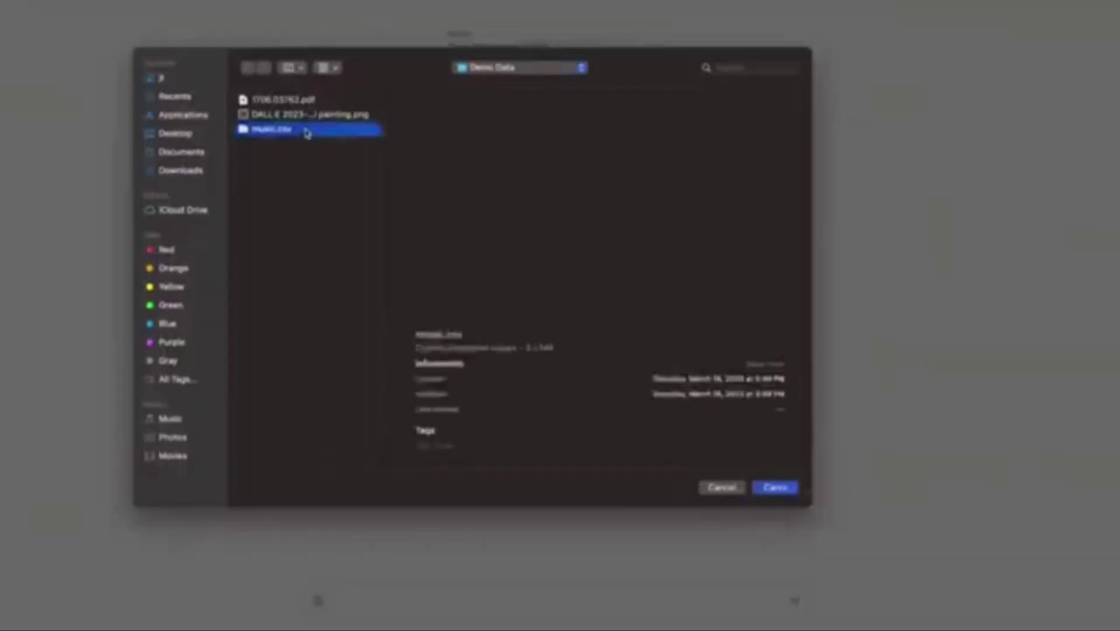
- Upload music.csv and add an 'exclude year 0' line to the analysis list
{"action": "left_click", "coordinate": [784, 491]}
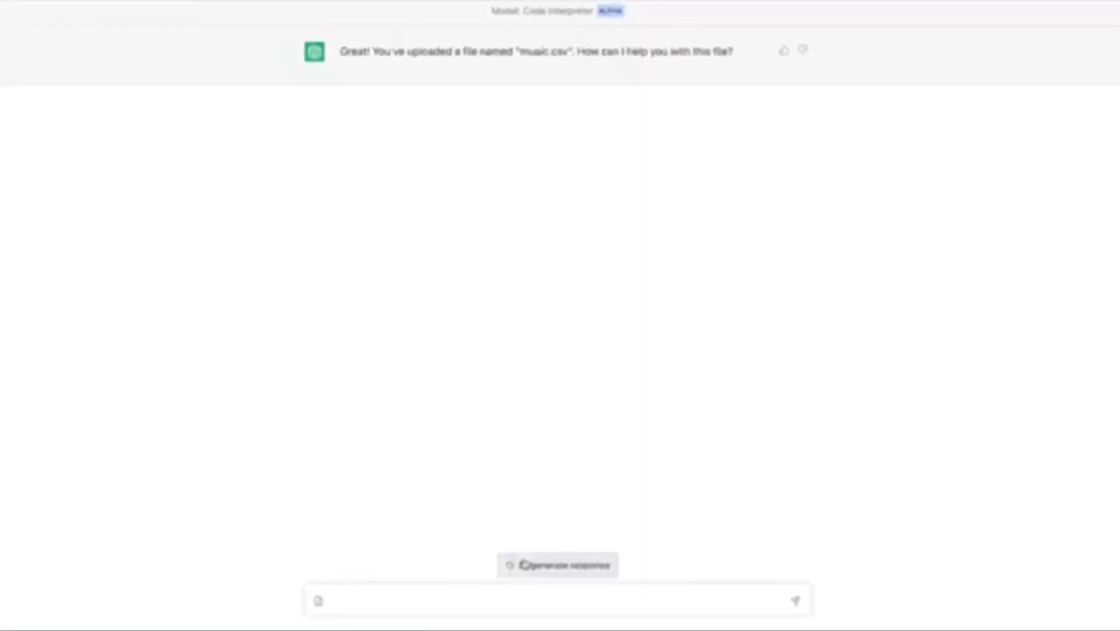
{"action": "type", "text": "c"}
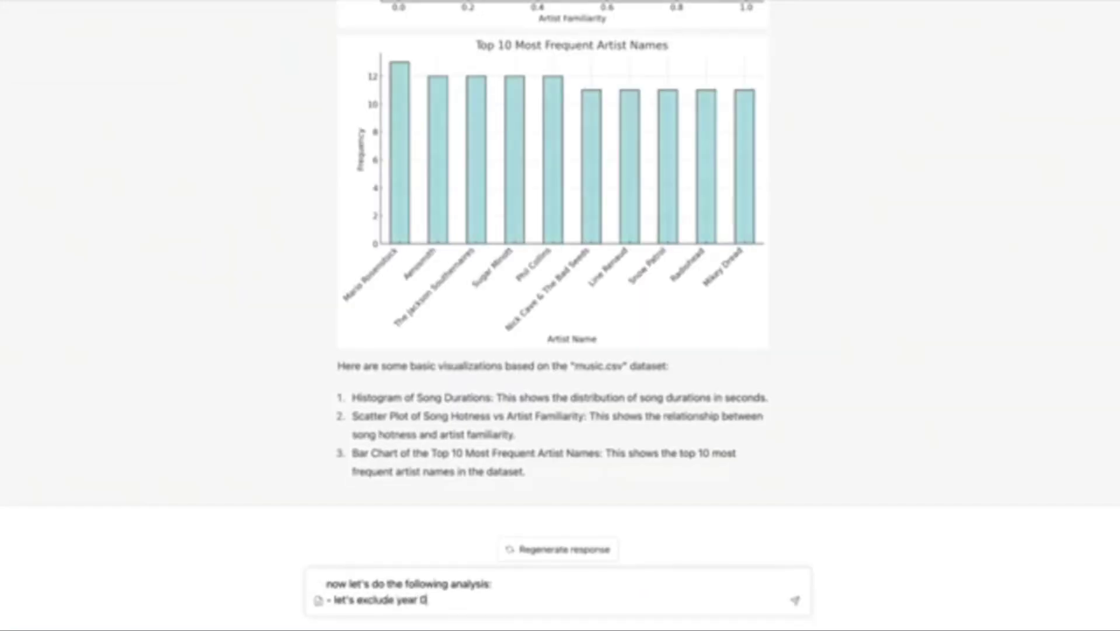
{"action": "type", "text": "lude year 0"}
{"action": "key", "text": "shift+Return"}
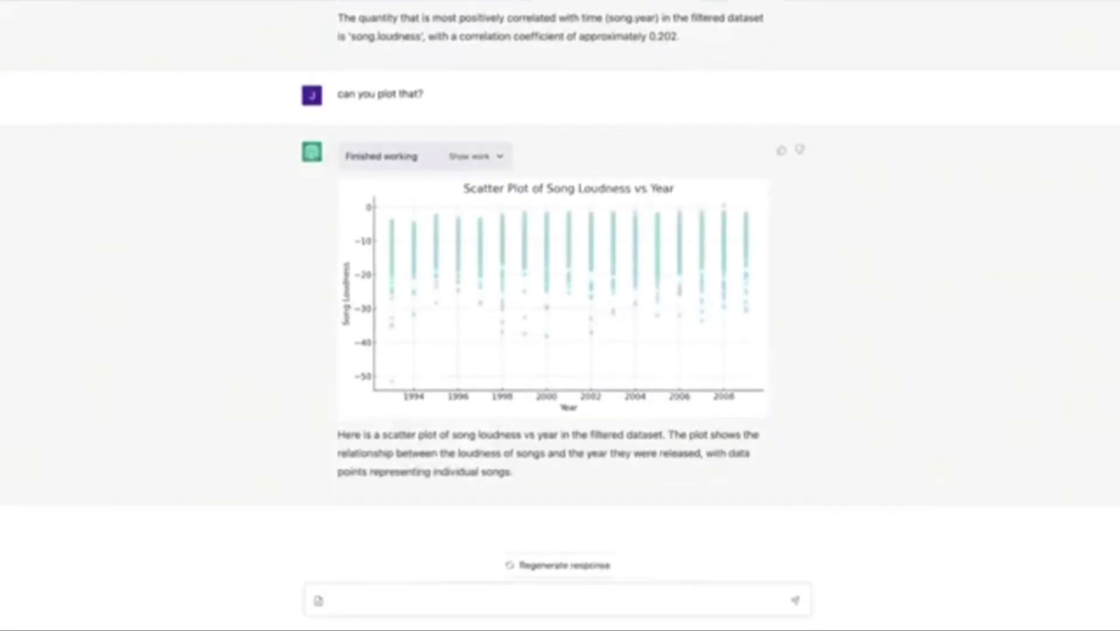
- Send 'make an aggregated plot', then upload the DALL·E painting PNG and begin asking to make it 4x smaller
{"action": "type", "text": "make an aggregated pl"}
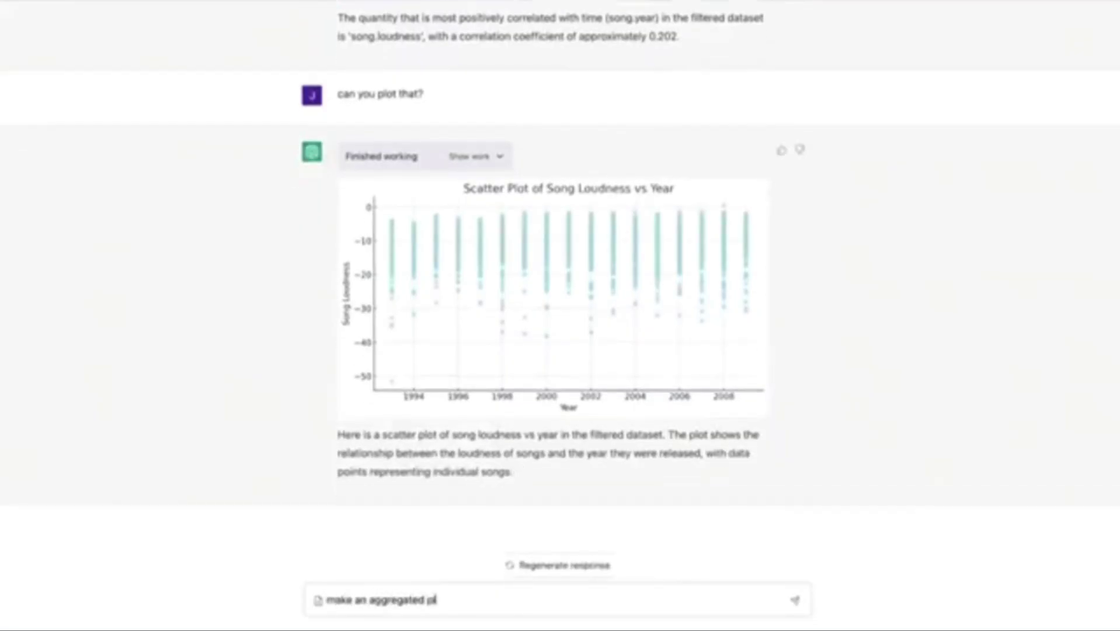
{"action": "type", "text": "ot"}
{"action": "key", "text": "Return"}
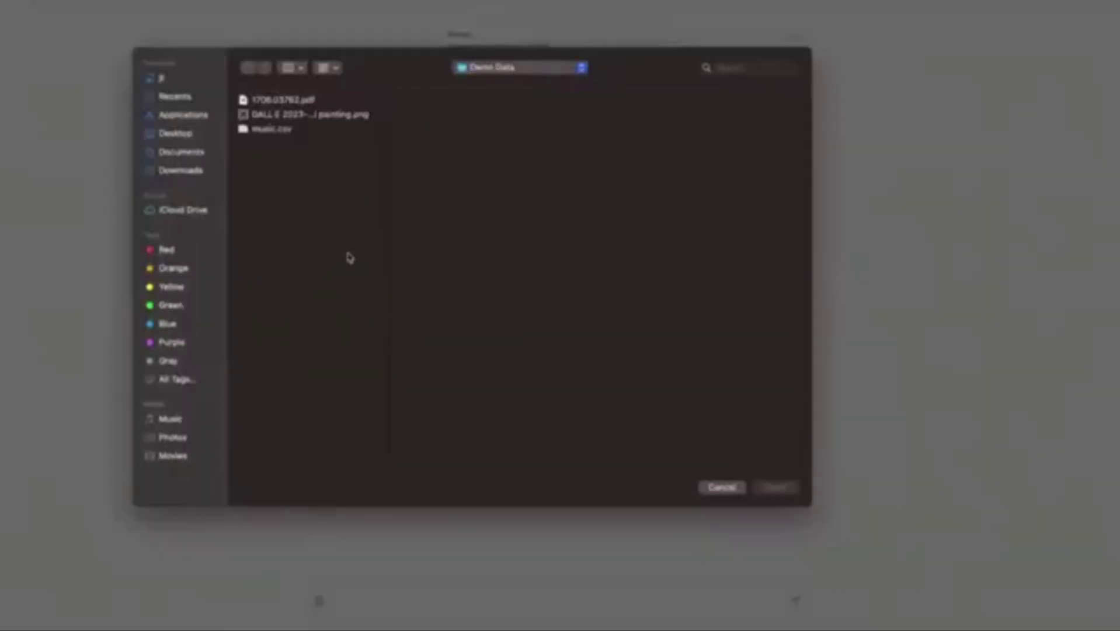
{"action": "left_click", "coordinate": [345, 118]}
{"action": "left_click", "coordinate": [775, 488]}
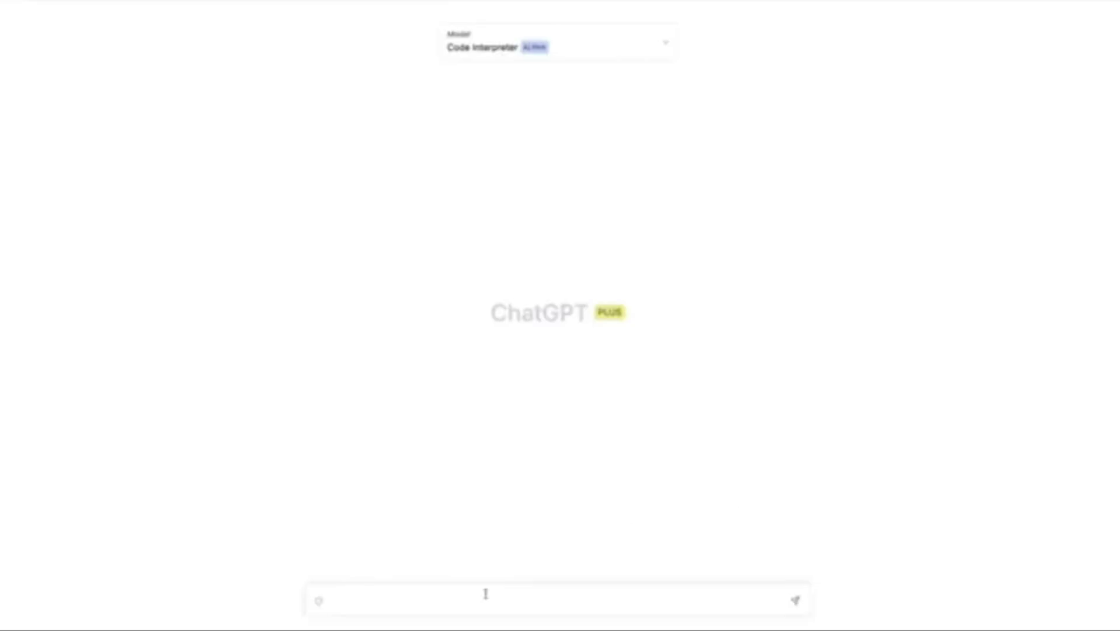
{"action": "type", "text": "can you make "}
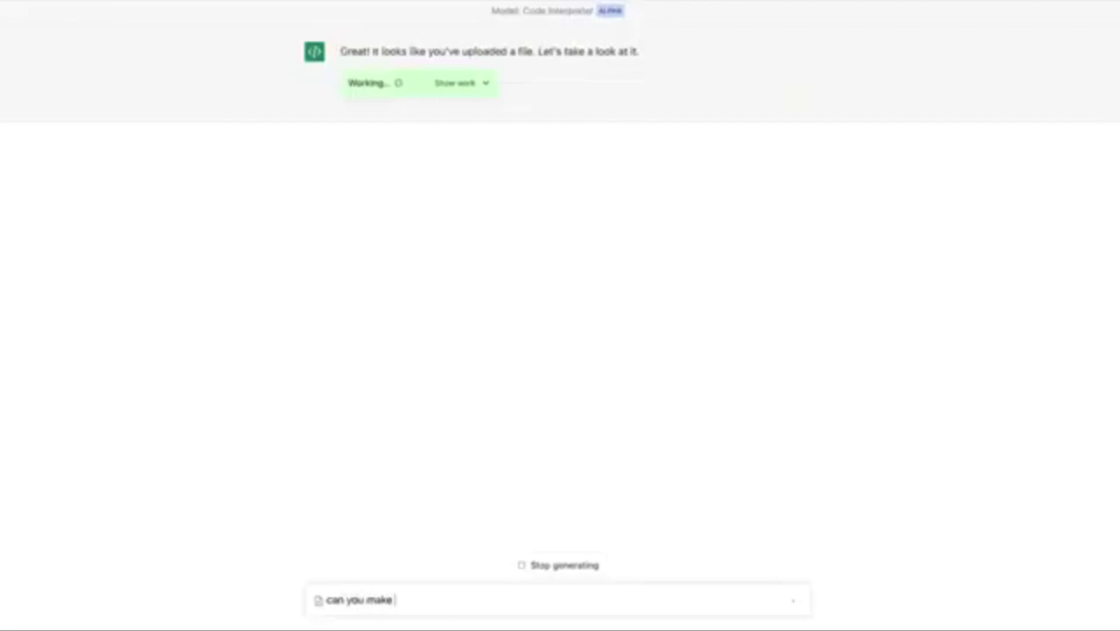
{"action": "type", "text": "it 4x sma"}
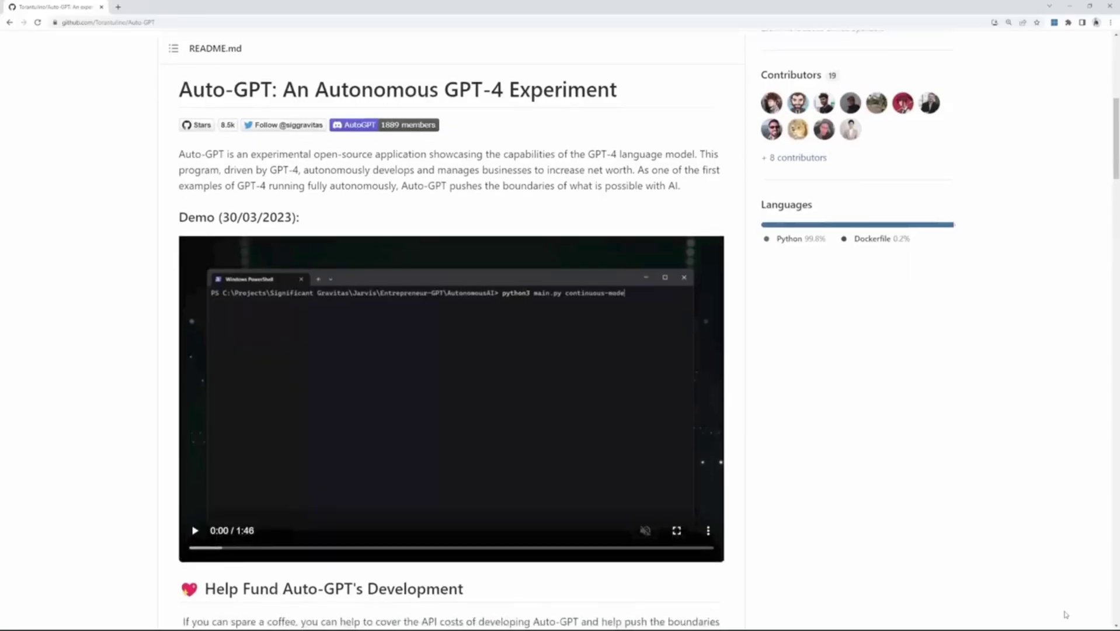
- Scroll down to read further through the page
{"action": "scroll", "coordinate": [1065, 615], "scroll_direction": "down", "scroll_amount": 4}
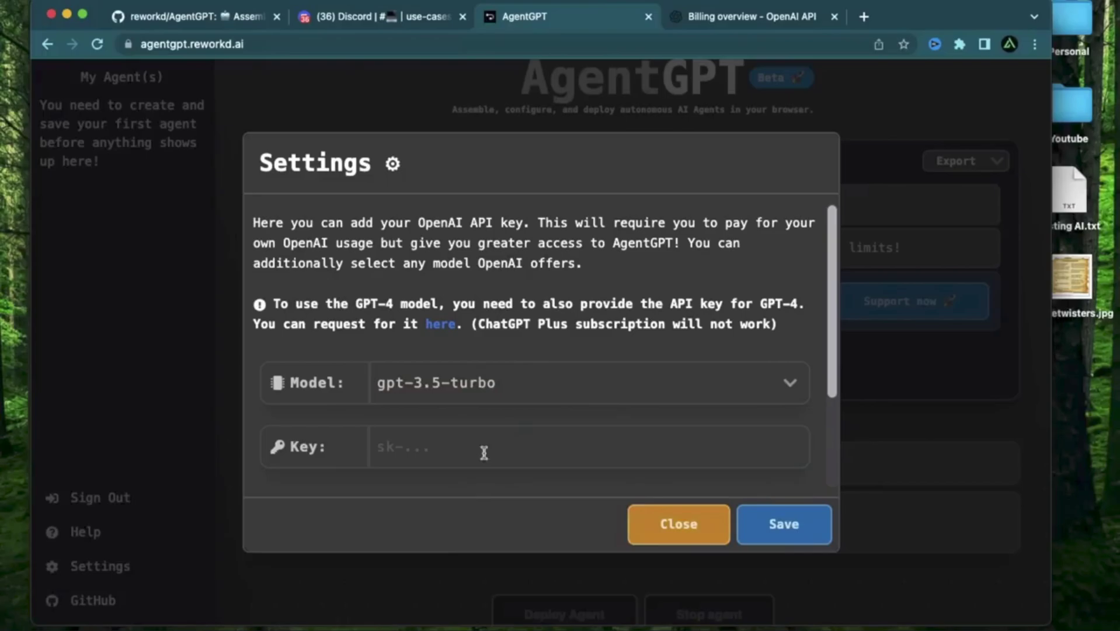
- Close the API key Settings dialog and copy the tip about supplying your own OpenAI key
{"action": "left_click", "coordinate": [654, 522]}
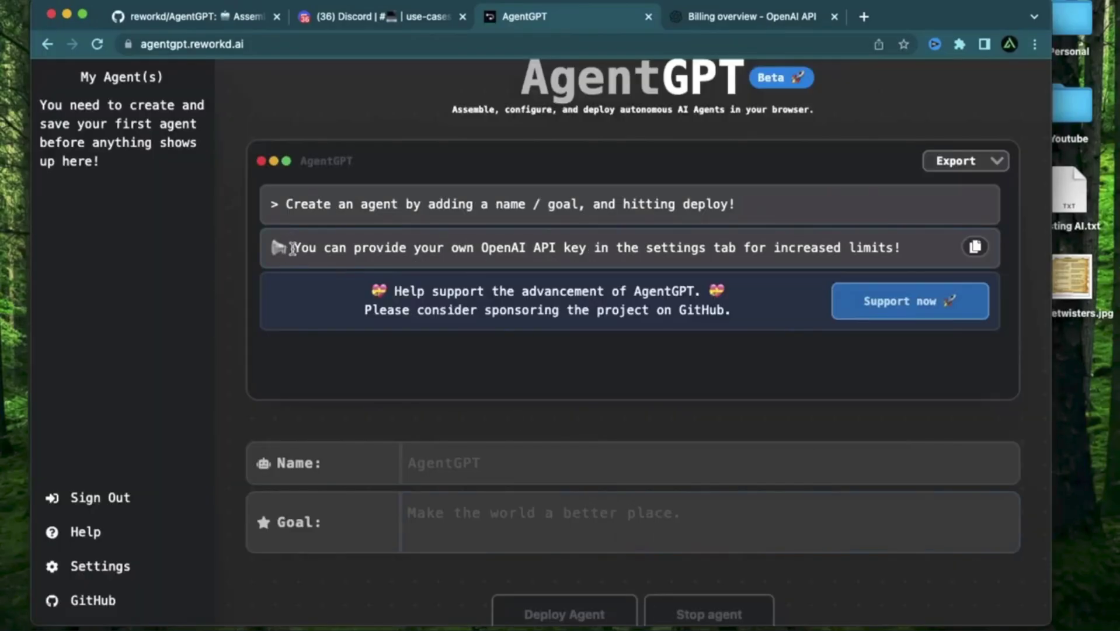
{"action": "left_click_drag", "start_coordinate": [292, 248], "coordinate": [919, 248]}
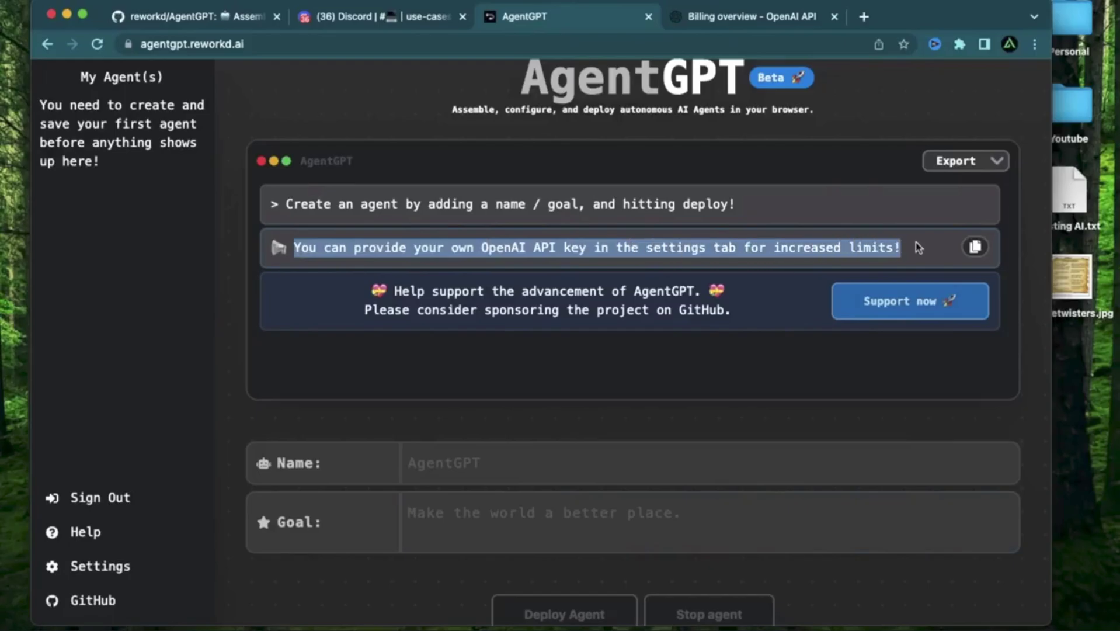
{"action": "left_click", "coordinate": [975, 247]}
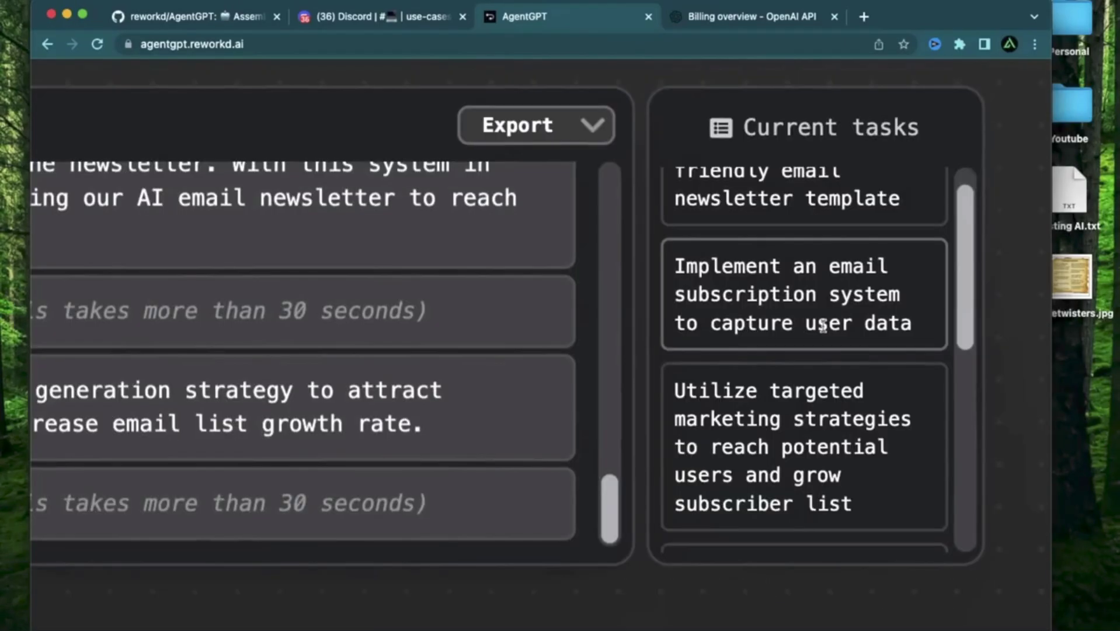
{"action": "scroll", "coordinate": [790, 280], "scroll_direction": "down", "scroll_amount": 1}
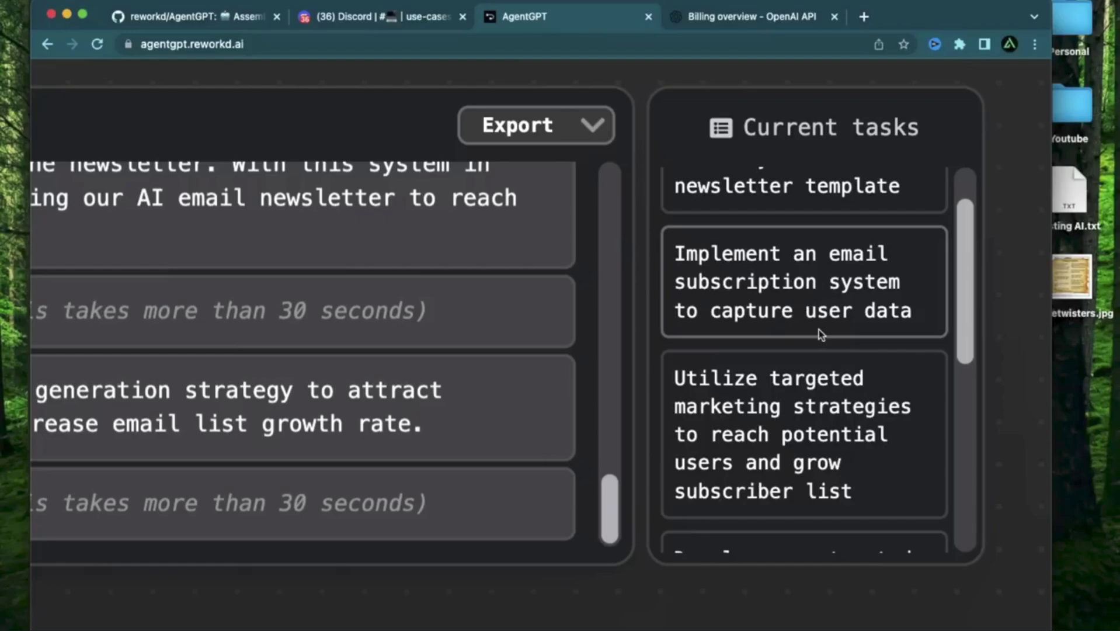
{"action": "scroll", "coordinate": [818, 331], "scroll_direction": "down", "scroll_amount": 2}
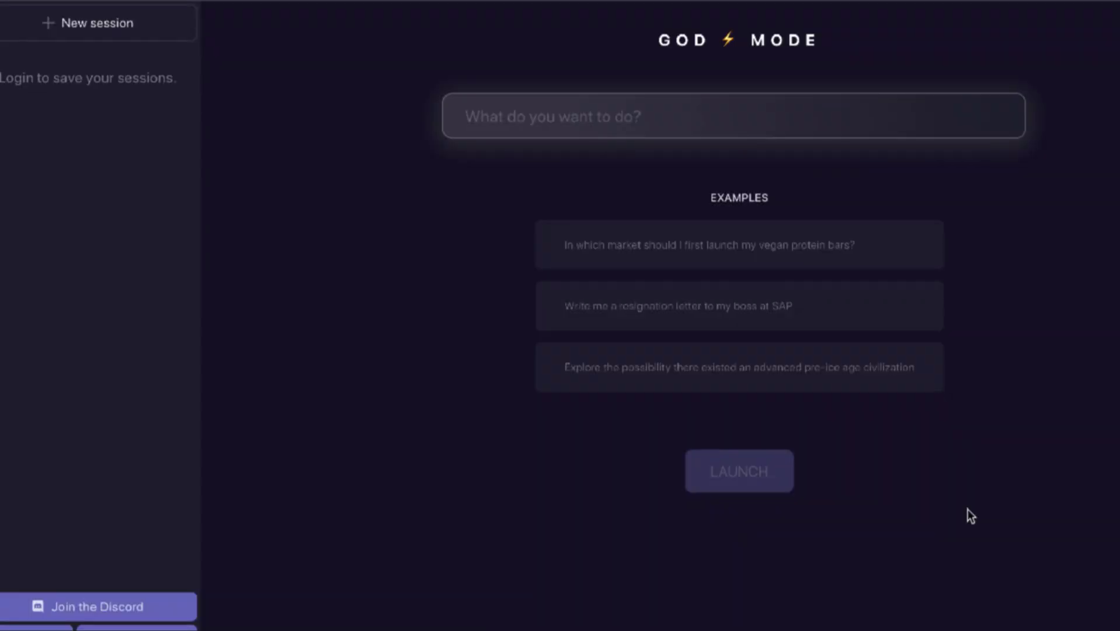
- Type the goal 'create a 6 figure e commerce business with shopify', fixing typos, and submit it
{"action": "left_click", "coordinate": [724, 102]}
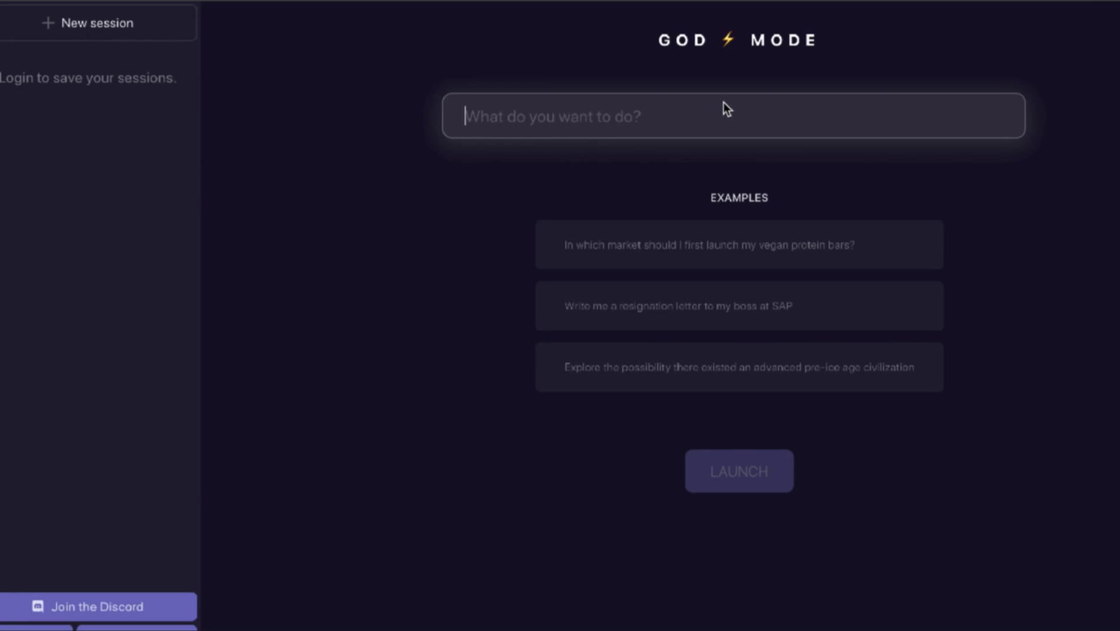
{"action": "type", "text": "create a"}
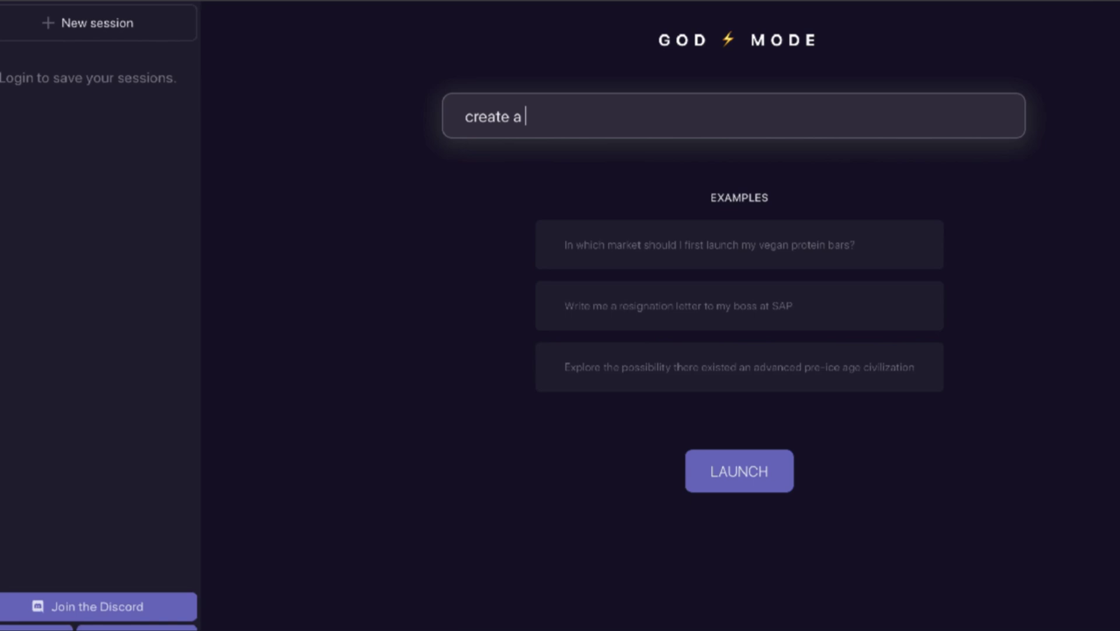
{"action": "key", "text": "BackSpace"}
{"action": "key", "text": "BackSpace"}
{"action": "type", "text": "6 figure ec"}
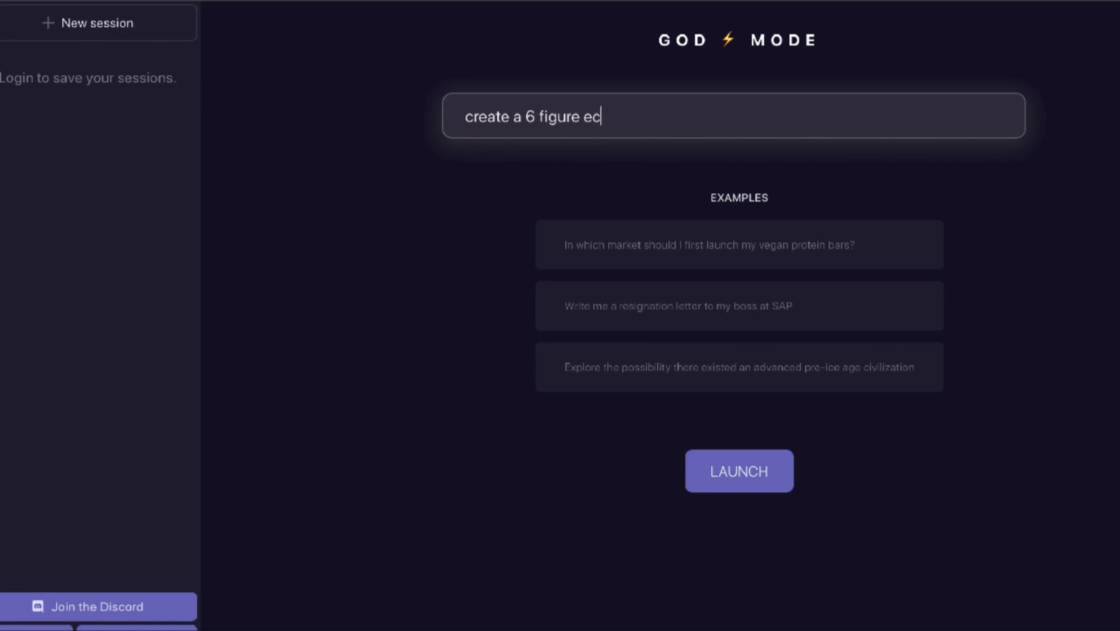
{"action": "key", "text": "BackSpace"}
{"action": "type", "text": "c"}
{"action": "type", "text": "commerce "}
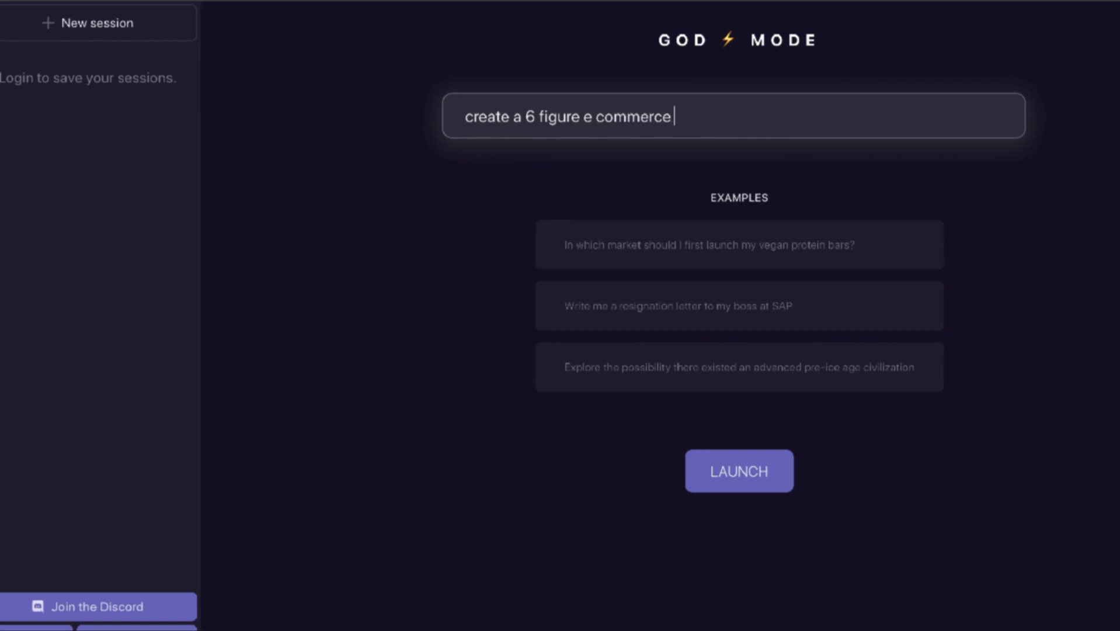
{"action": "type", "text": "business with shopify"}
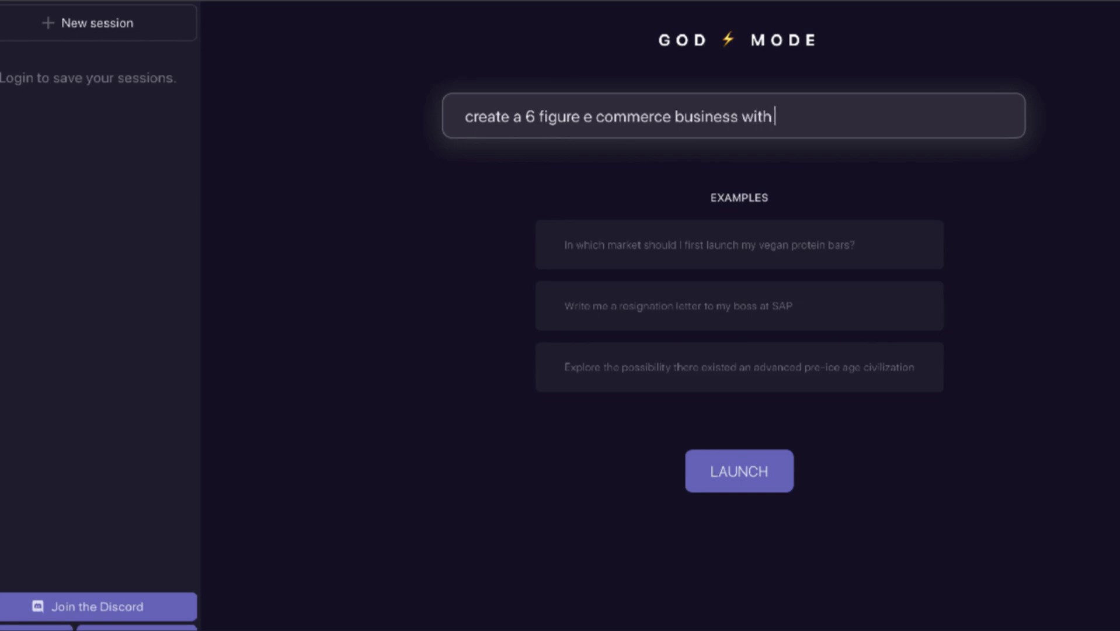
{"action": "key", "text": "Return"}
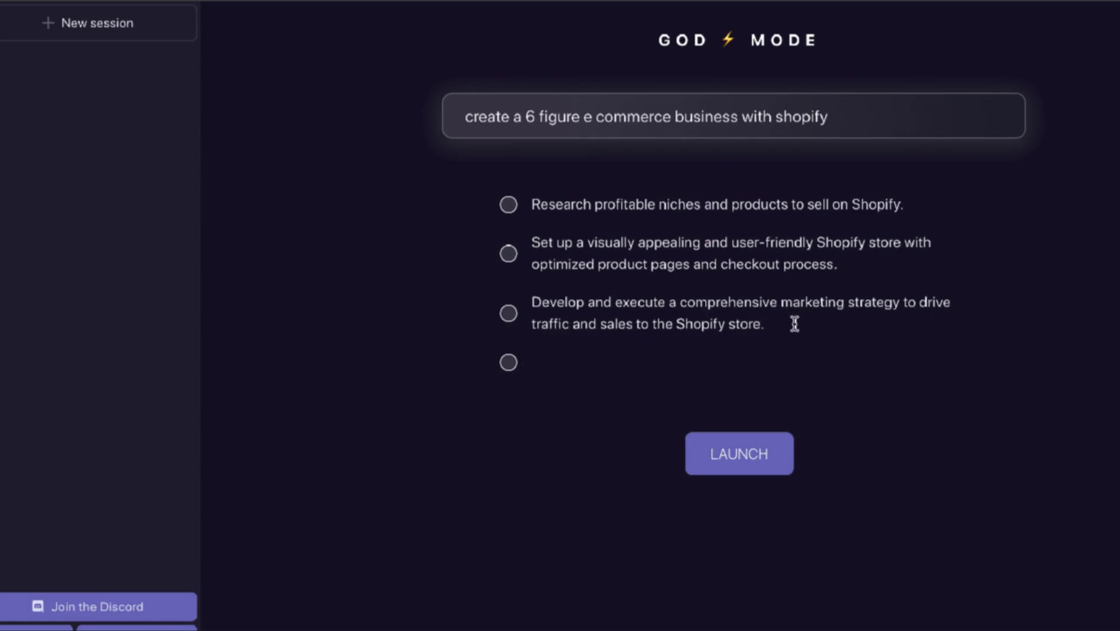
- Launch the Shopify agent and approve its first proposed Google search for profitable niches
{"action": "left_click", "coordinate": [740, 454]}
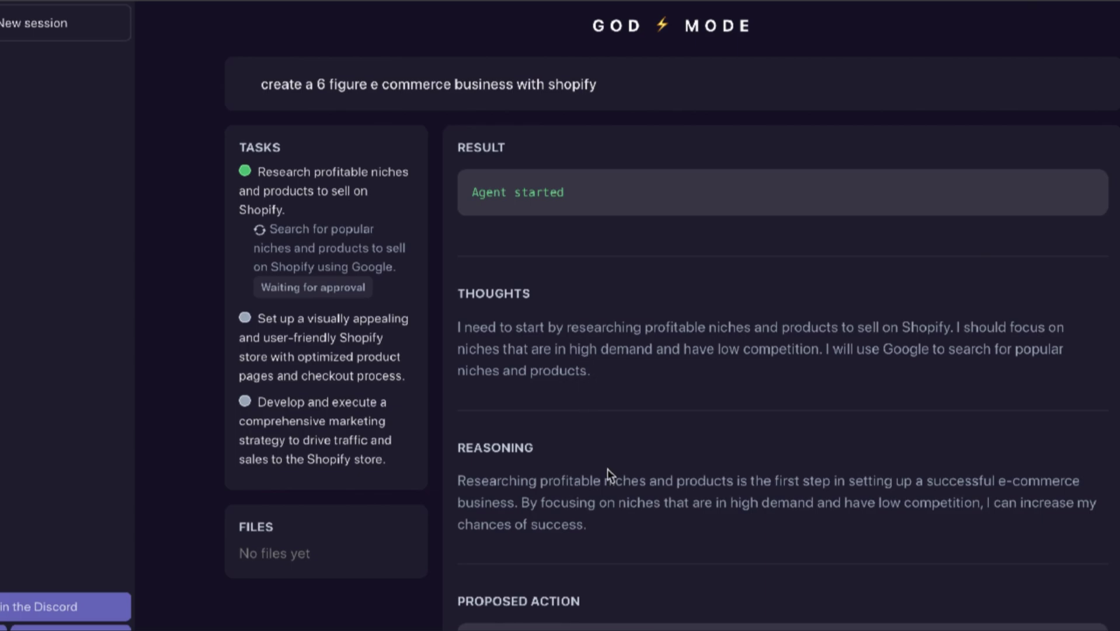
{"action": "scroll", "coordinate": [607, 469], "scroll_direction": "down", "scroll_amount": 2}
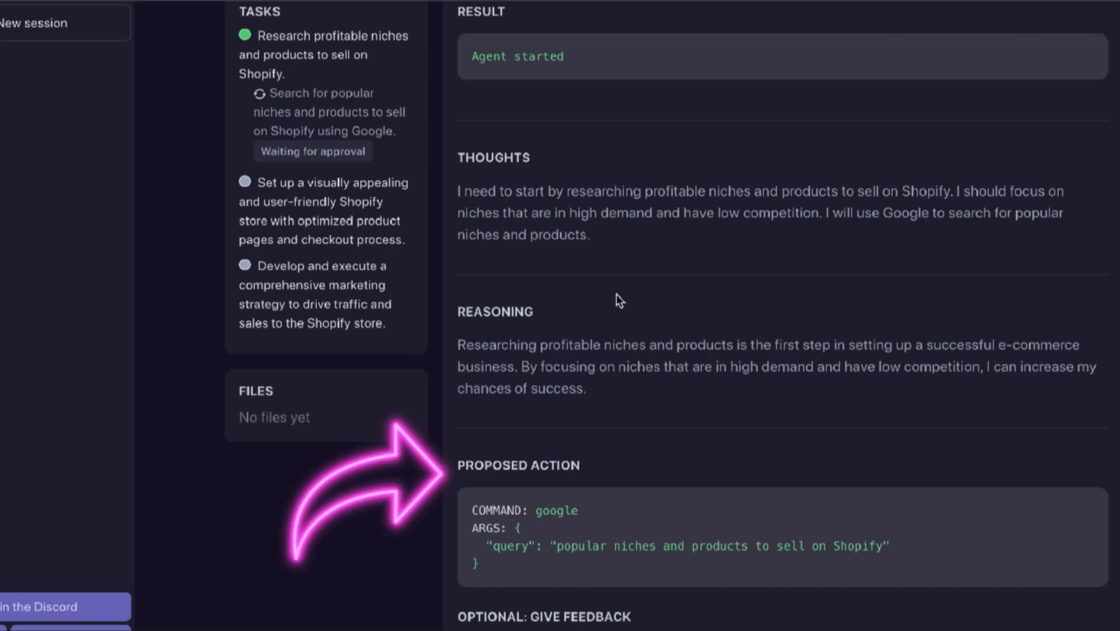
{"action": "scroll", "coordinate": [642, 593], "scroll_direction": "down", "scroll_amount": 3}
{"action": "scroll", "coordinate": [869, 279], "scroll_direction": "up", "scroll_amount": 3}
{"action": "scroll", "coordinate": [869, 278], "scroll_direction": "down", "scroll_amount": 1}
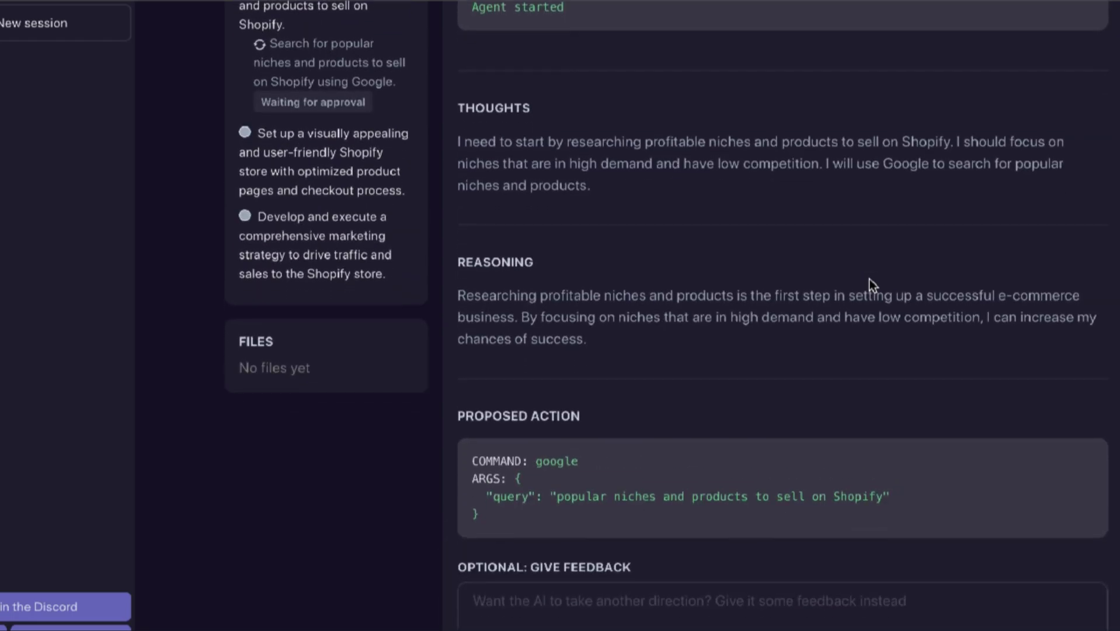
{"action": "scroll", "coordinate": [753, 559], "scroll_direction": "down", "scroll_amount": 2}
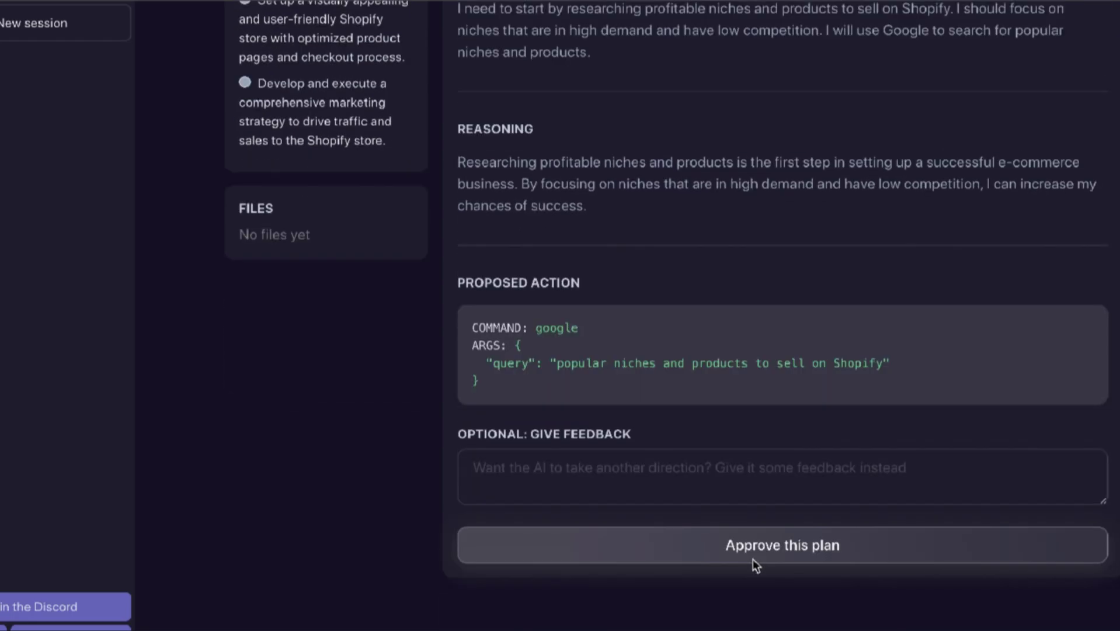
{"action": "left_click", "coordinate": [752, 552]}
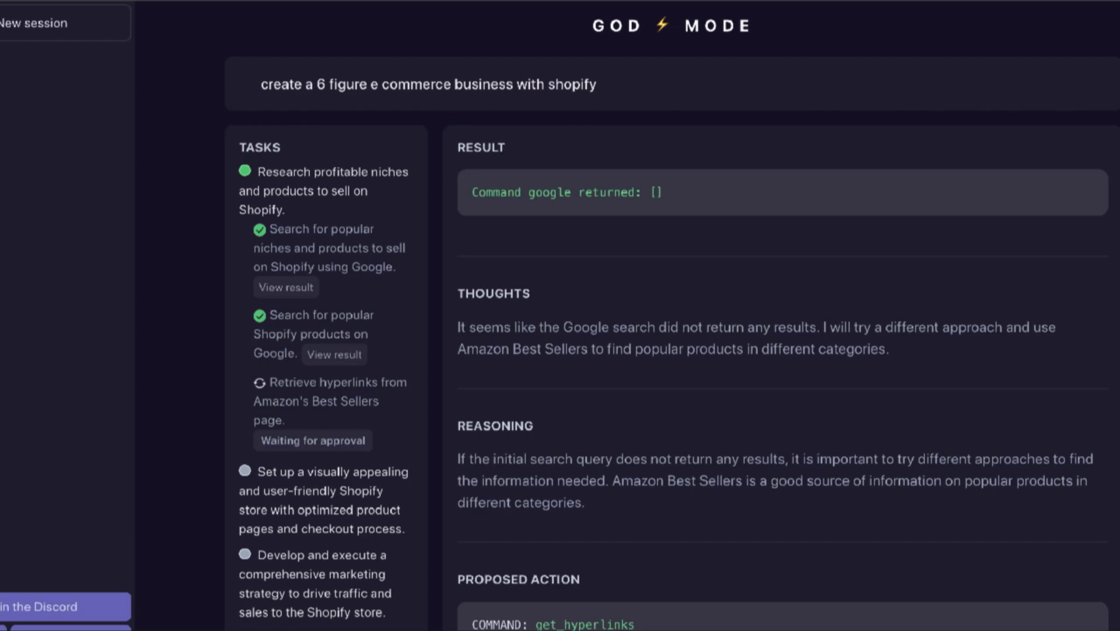
- Start a new agent for a world-history YouTube channel and approve its 'popular topics in world history' search
{"action": "left_click", "coordinate": [35, 23]}
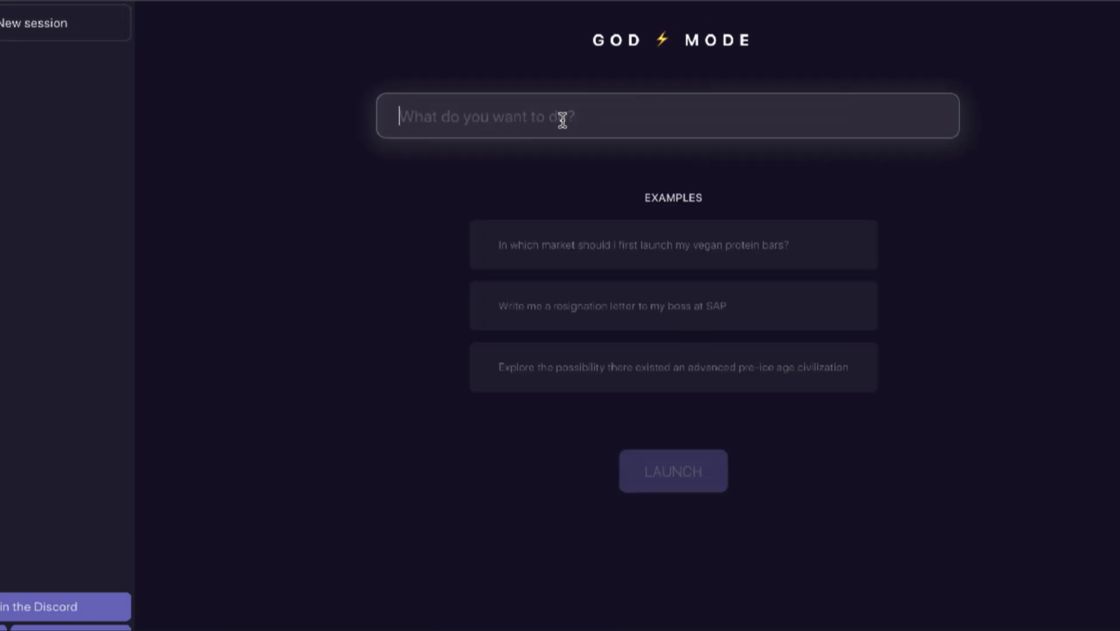
{"action": "type", "text": "create a "}
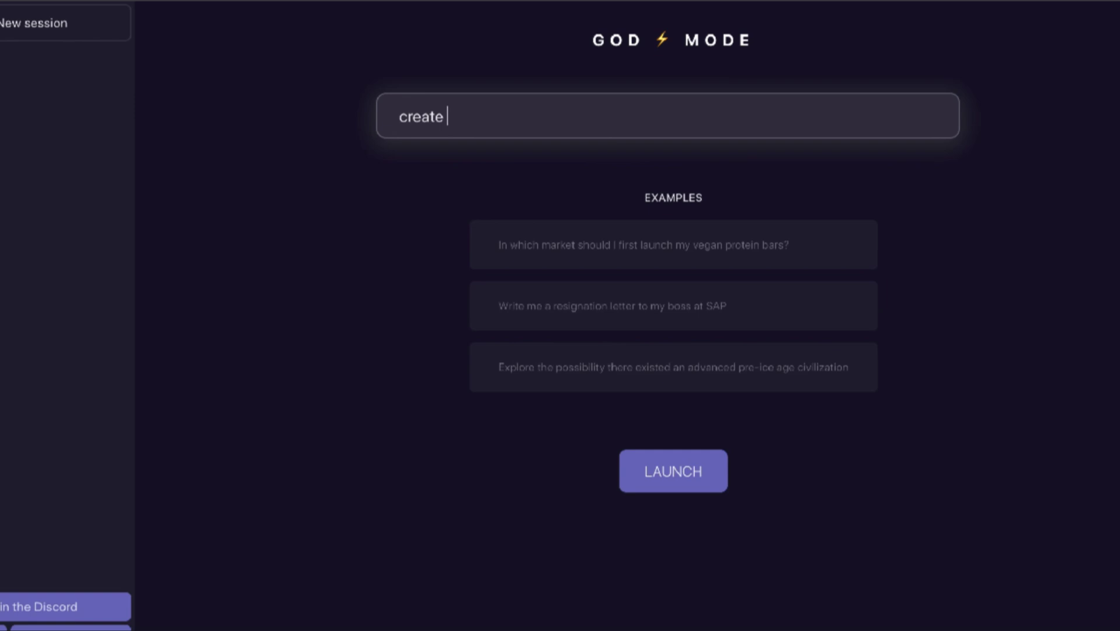
{"action": "type", "text": "youtube channel abuot"}
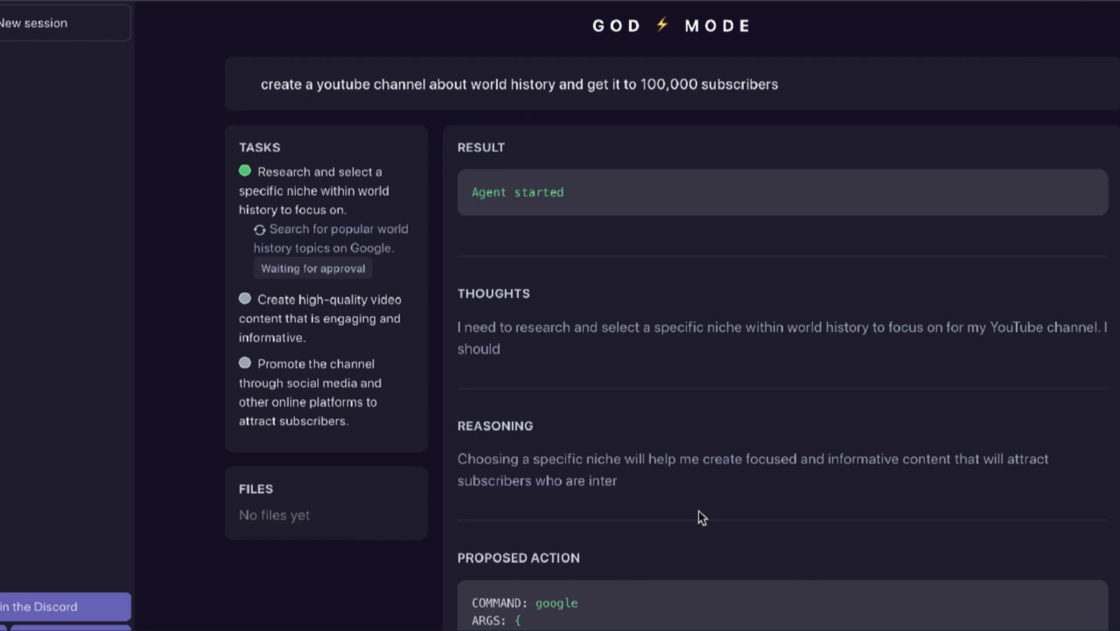
{"action": "scroll", "coordinate": [699, 510], "scroll_direction": "down", "scroll_amount": 5}
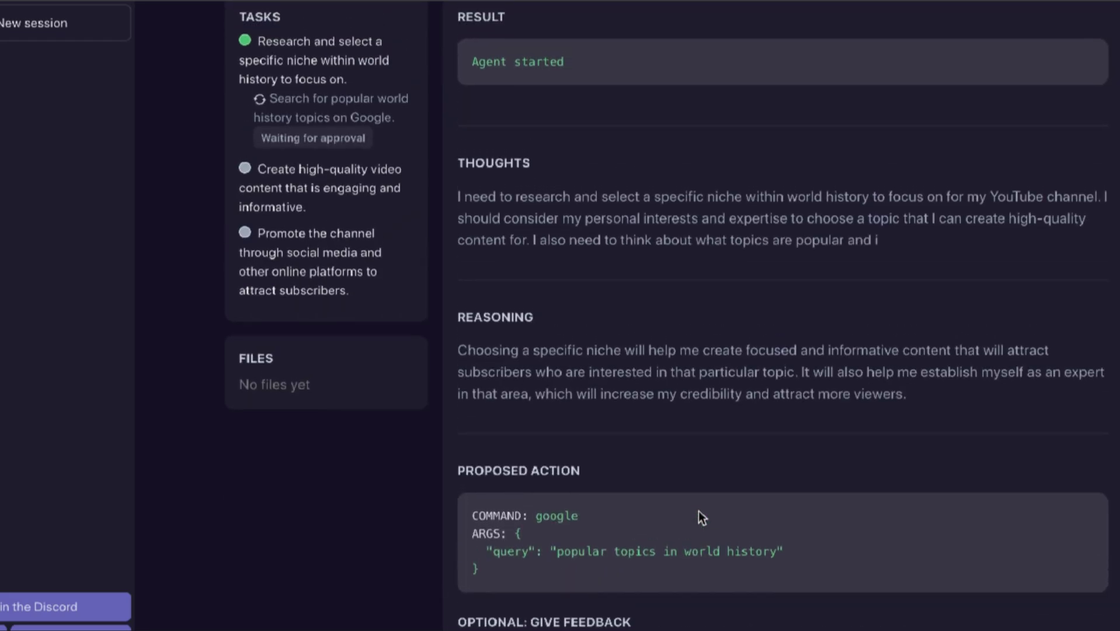
{"action": "scroll", "coordinate": [699, 511], "scroll_direction": "down", "scroll_amount": 2}
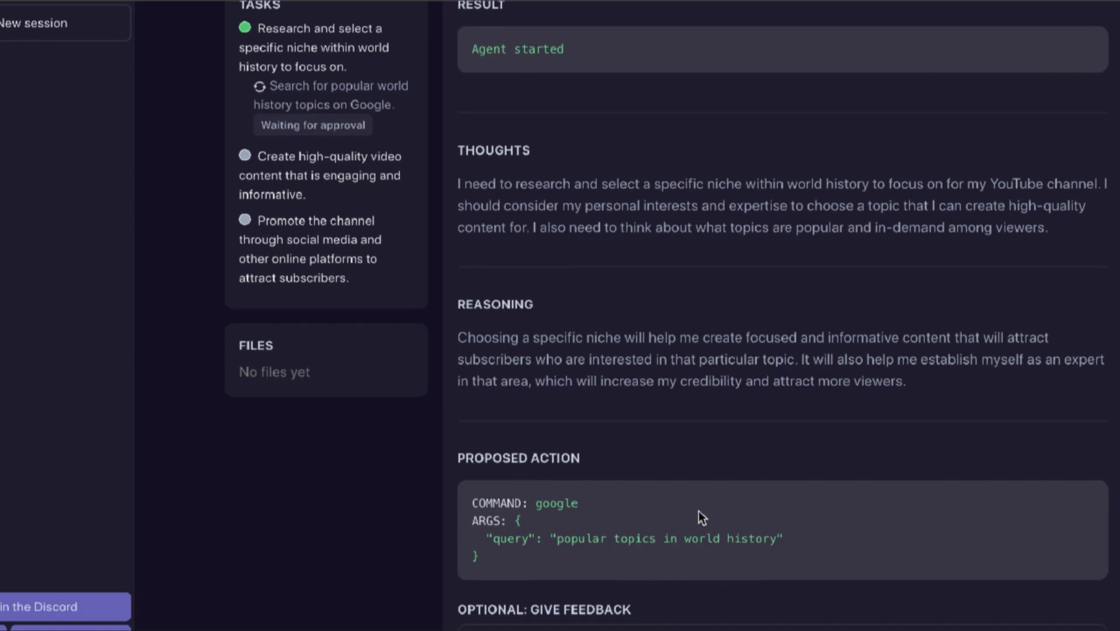
{"action": "scroll", "coordinate": [699, 511], "scroll_direction": "down", "scroll_amount": 2}
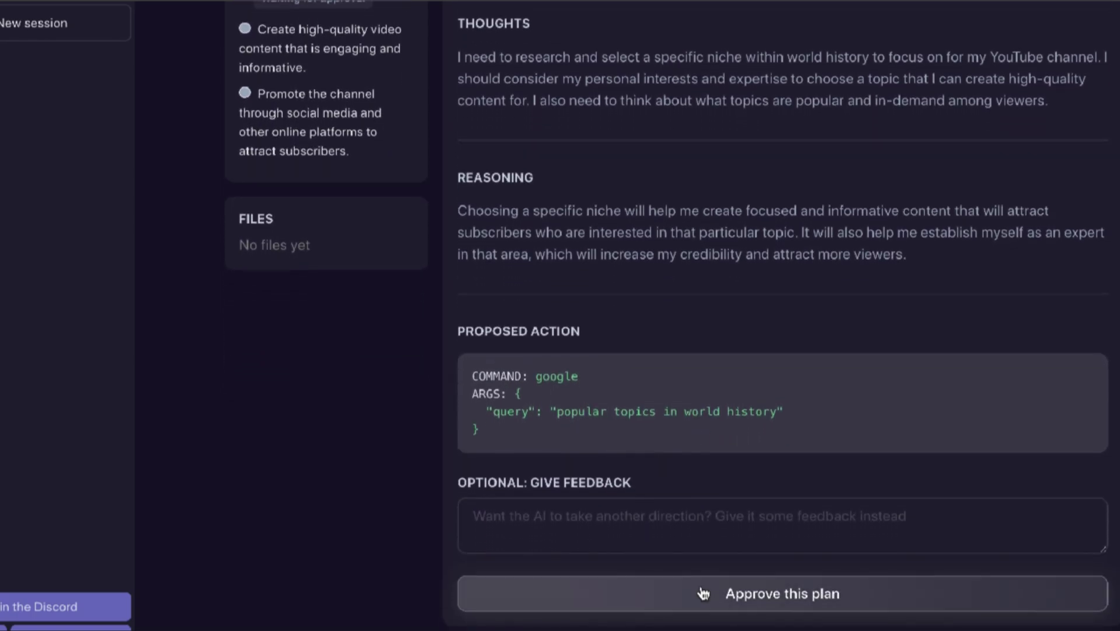
{"action": "left_click", "coordinate": [1075, 591]}
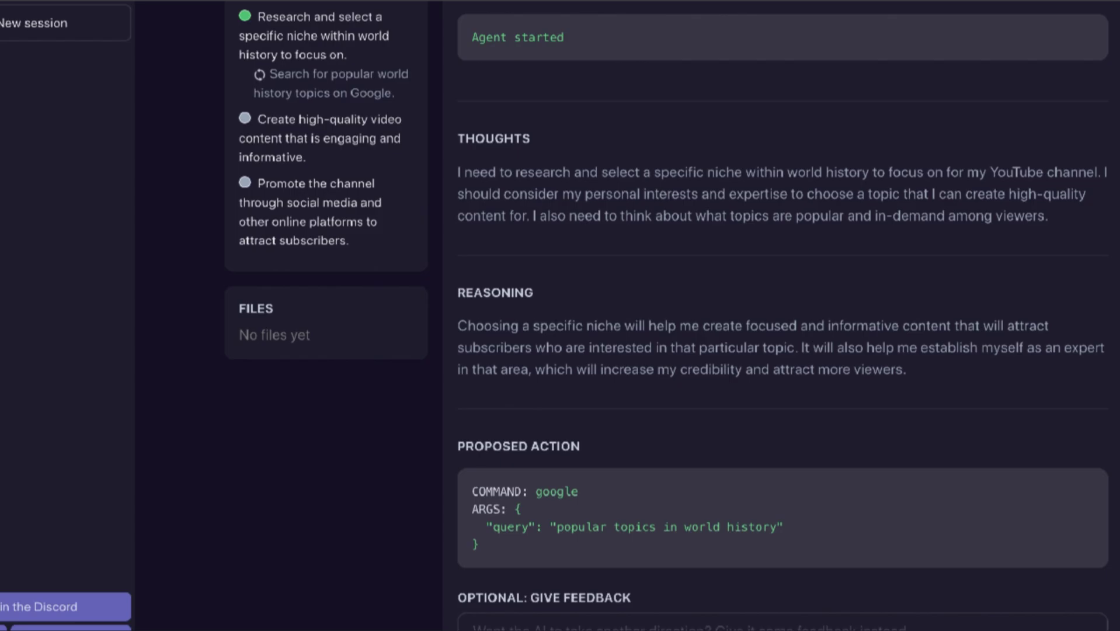
- Preview topics.txt with its ten world-history topics, then scroll down to the OpenAI key request
{"action": "left_click", "coordinate": [280, 519]}
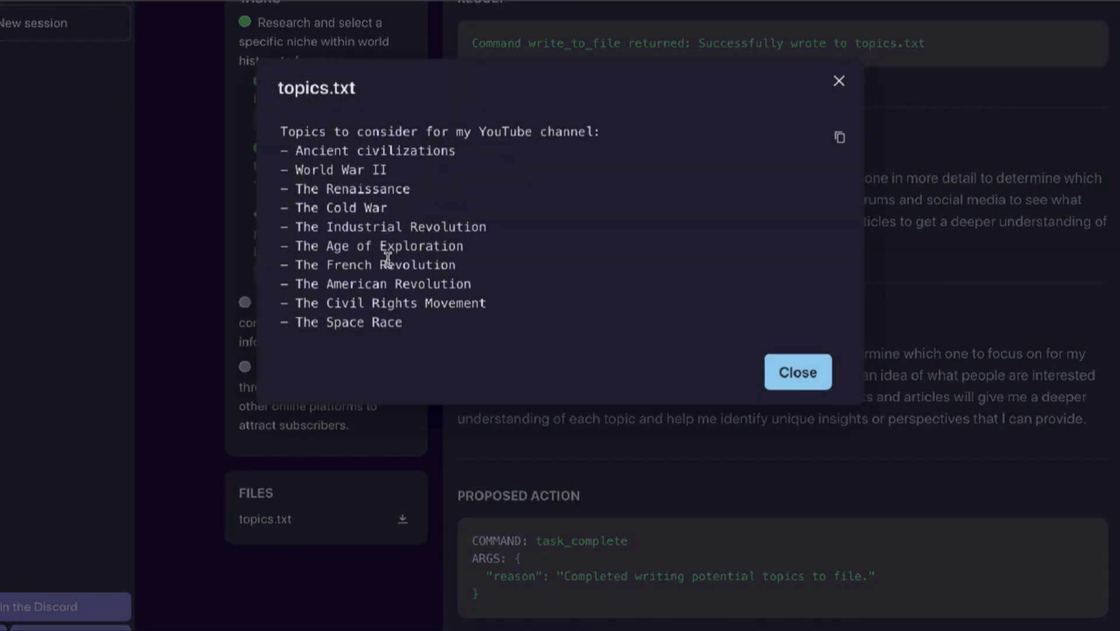
{"action": "left_click", "coordinate": [809, 388]}
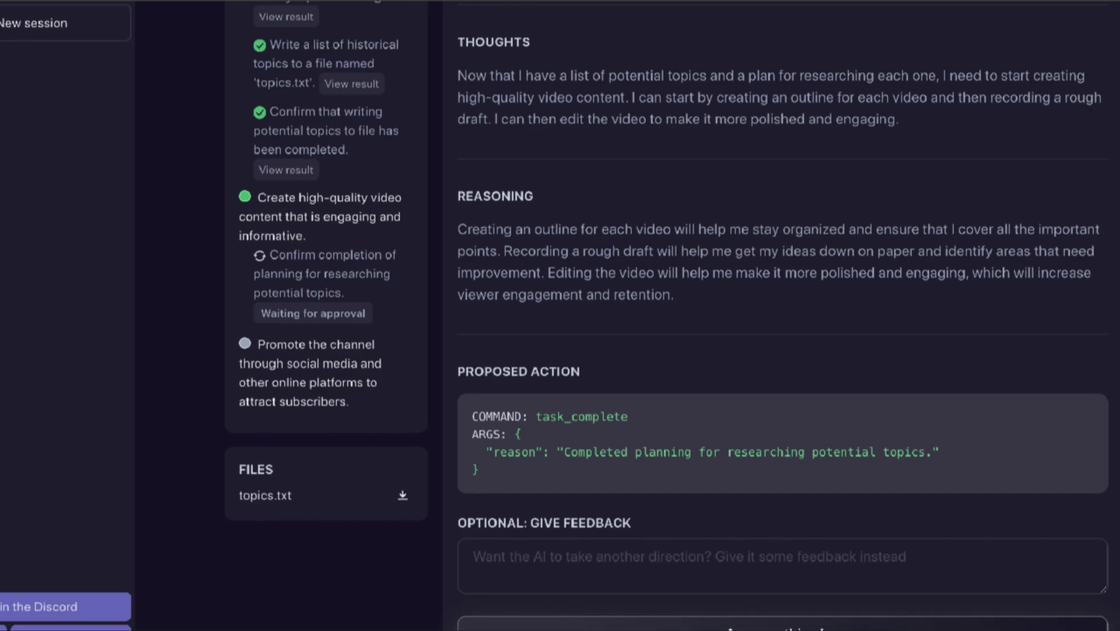
{"action": "scroll", "coordinate": [1080, 471], "scroll_direction": "down", "scroll_amount": 1}
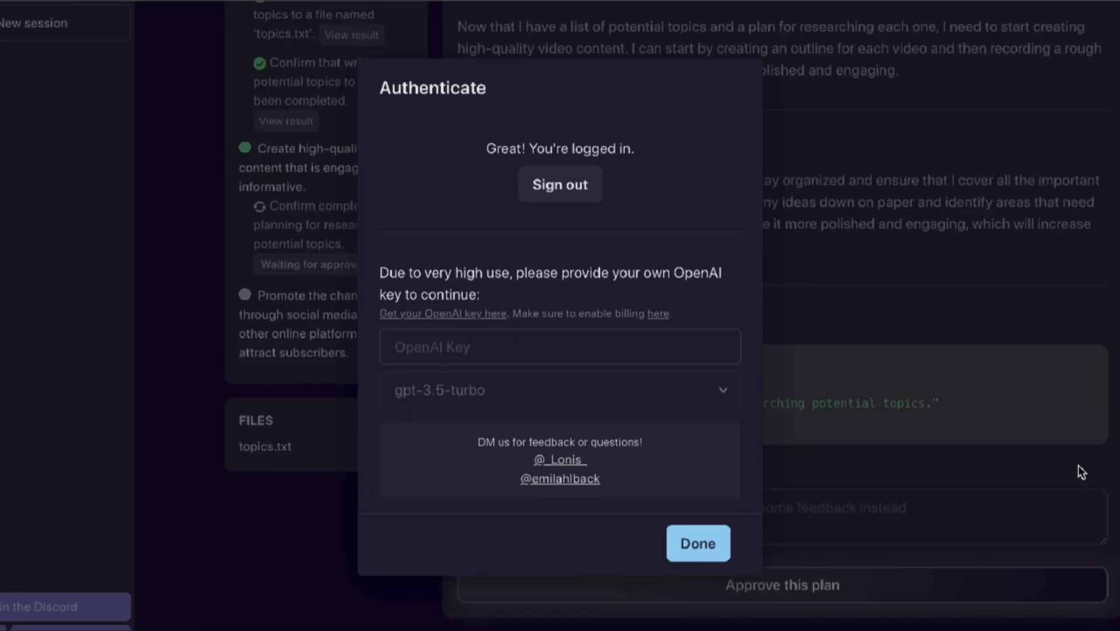